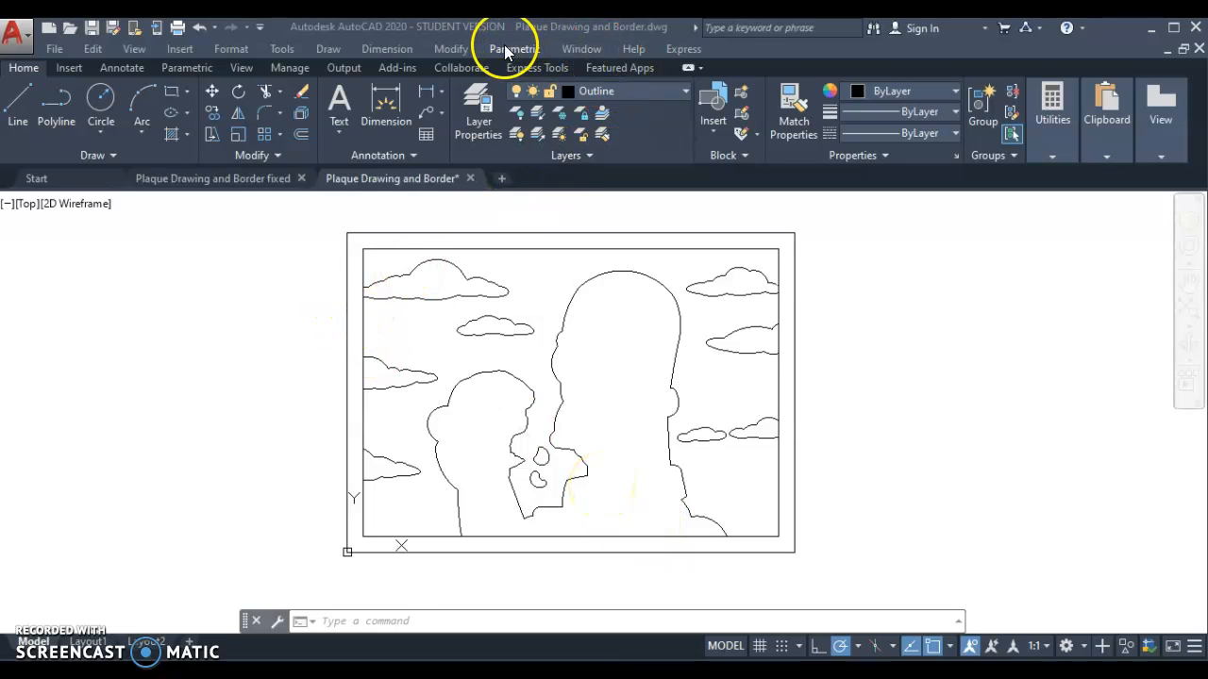
# - Trim the inner border's left and right edges where the clouds meet them, using all objects as cutting edges
pyautogui.click(449, 48)
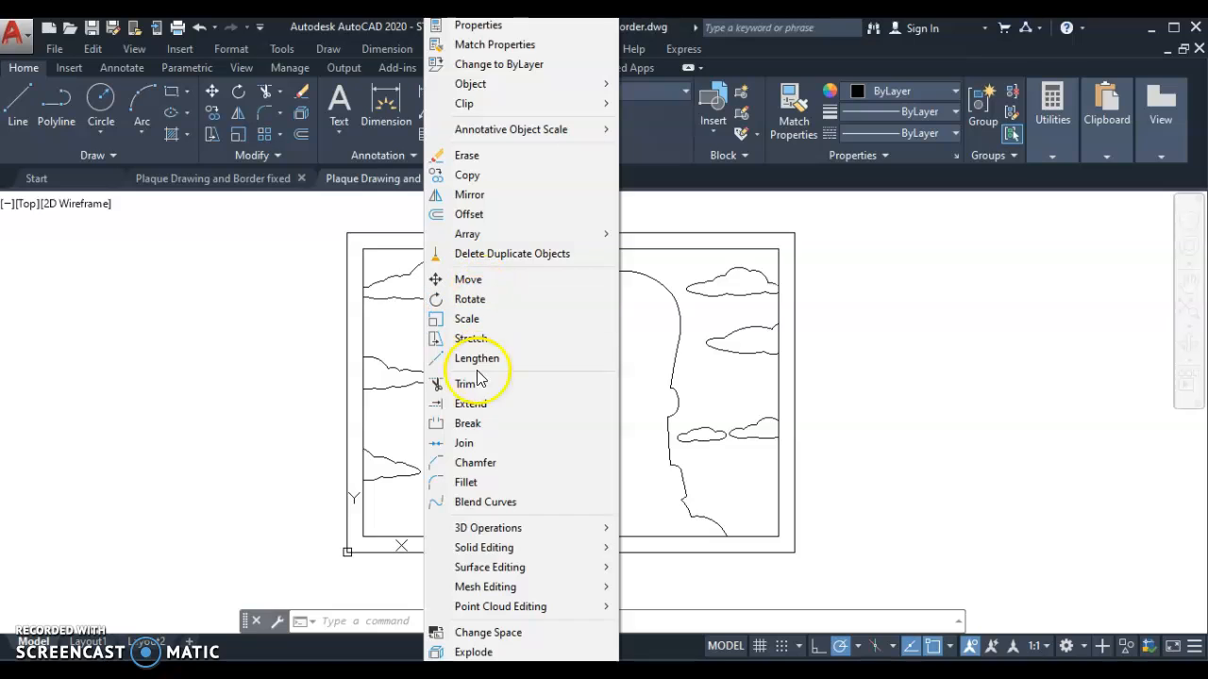
pyautogui.click(467, 384)
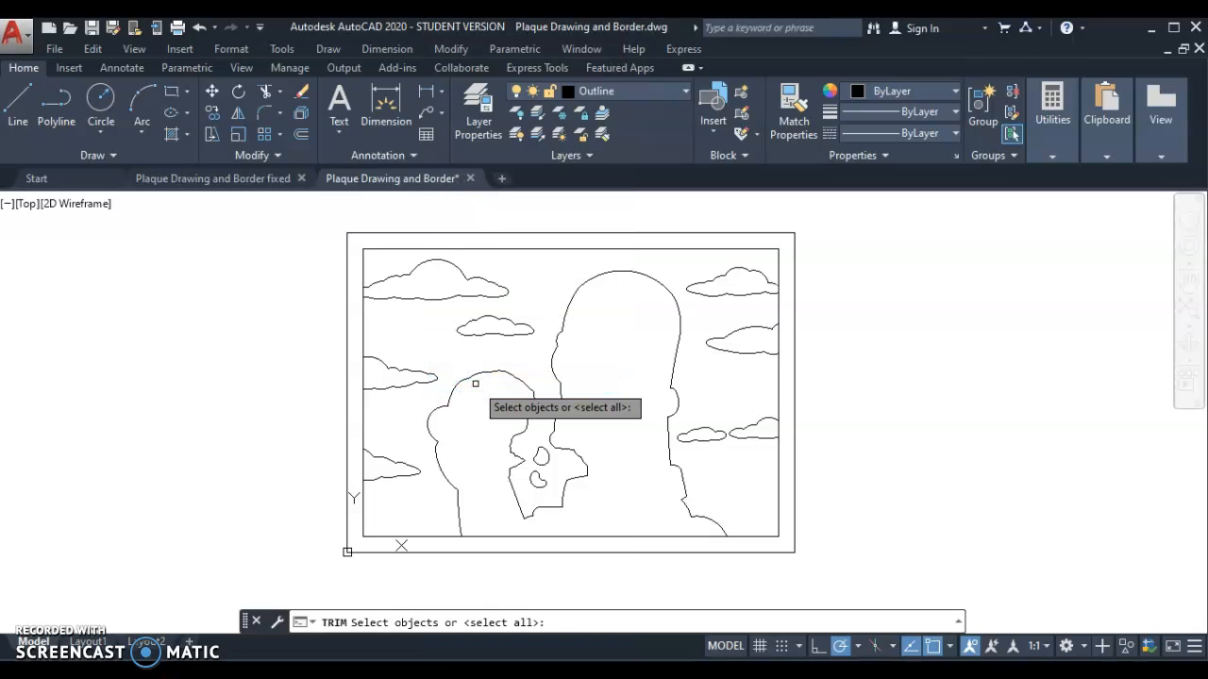
pyautogui.press('Return')
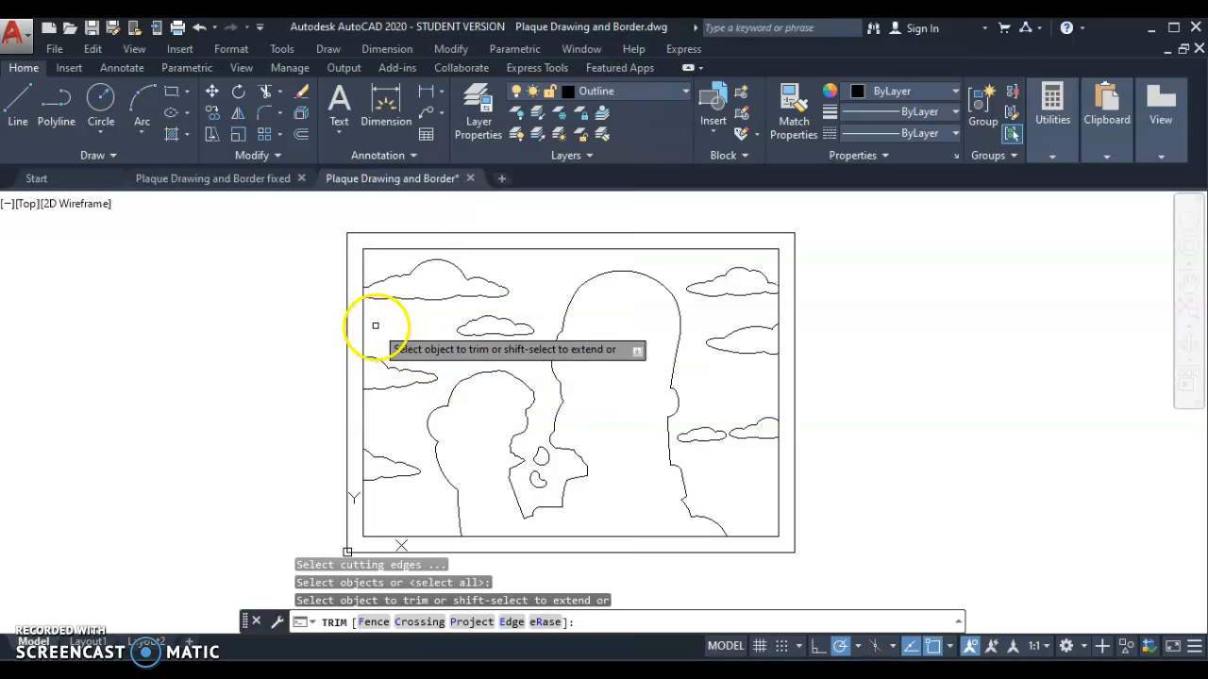
pyautogui.click(362, 288)
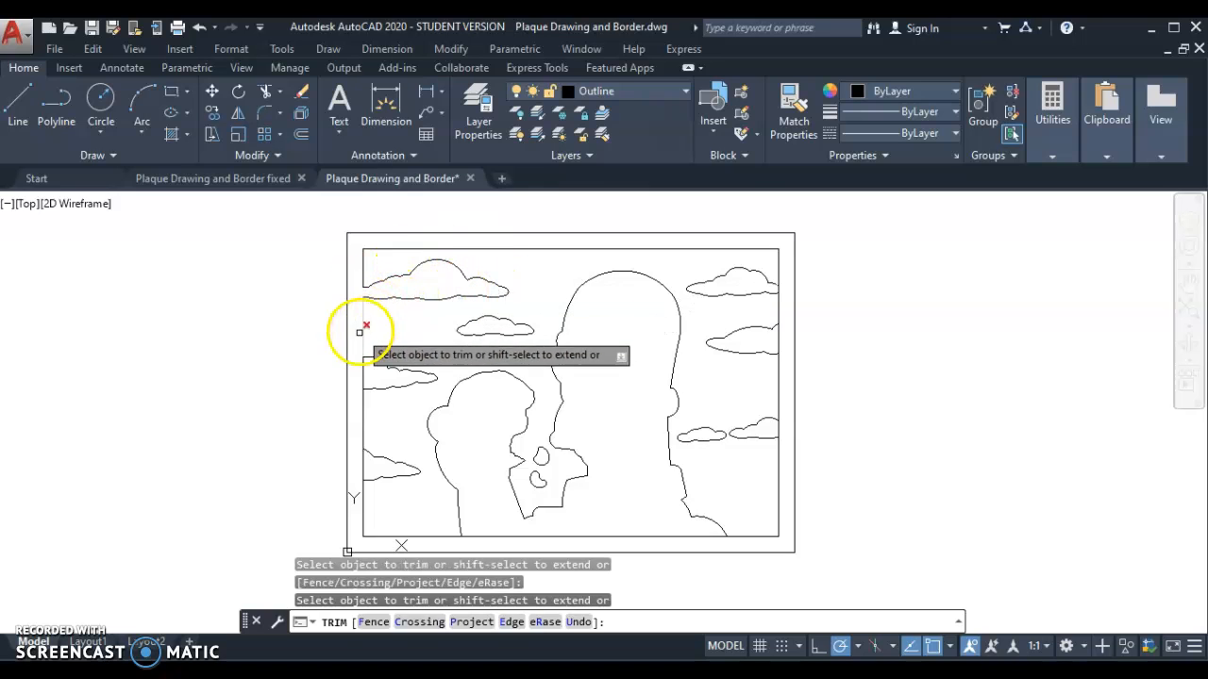
pyautogui.click(363, 372)
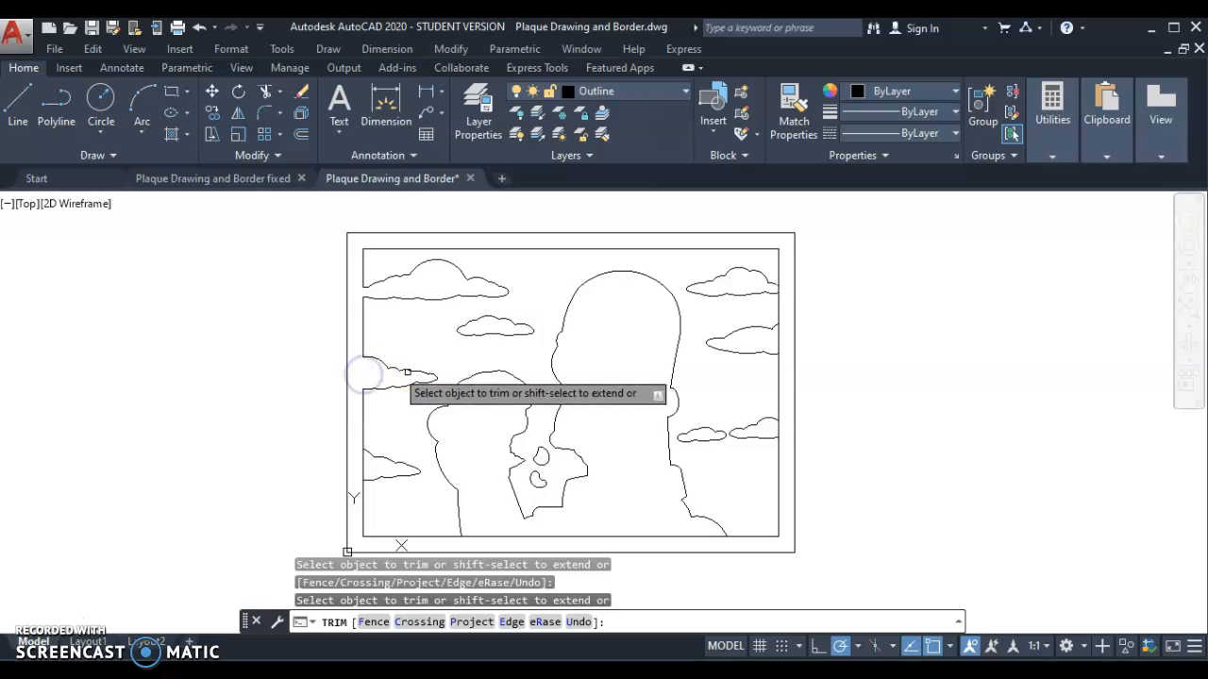
pyautogui.click(364, 468)
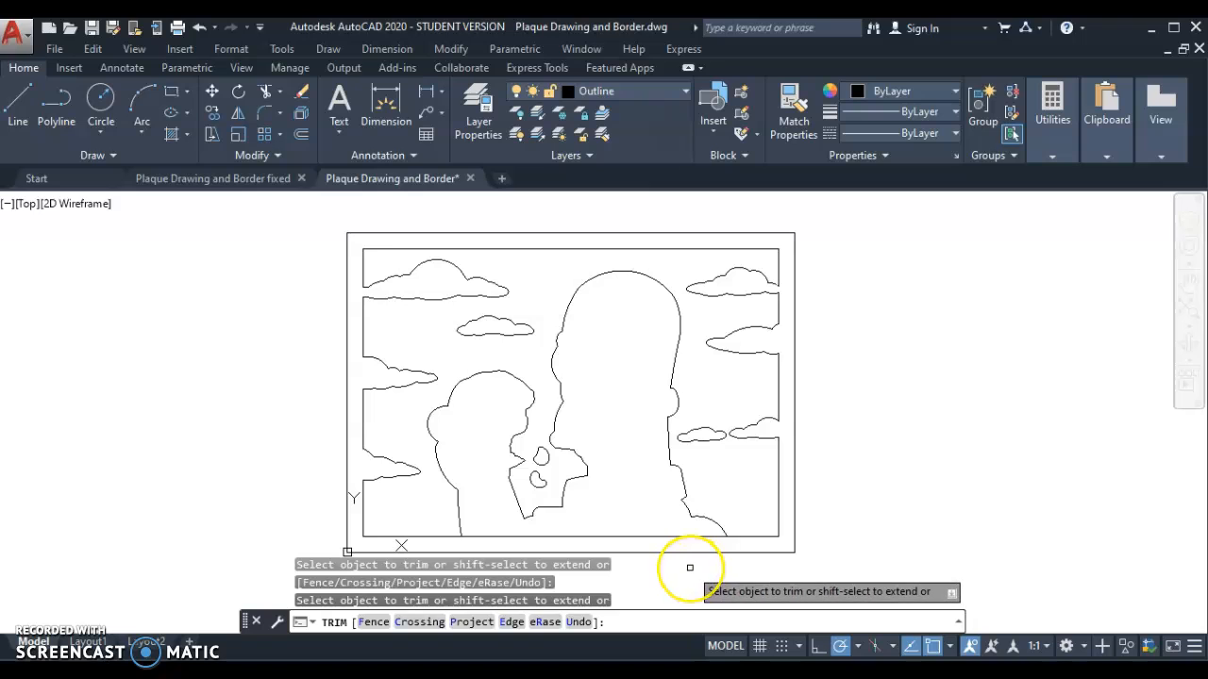
pyautogui.press('Escape')
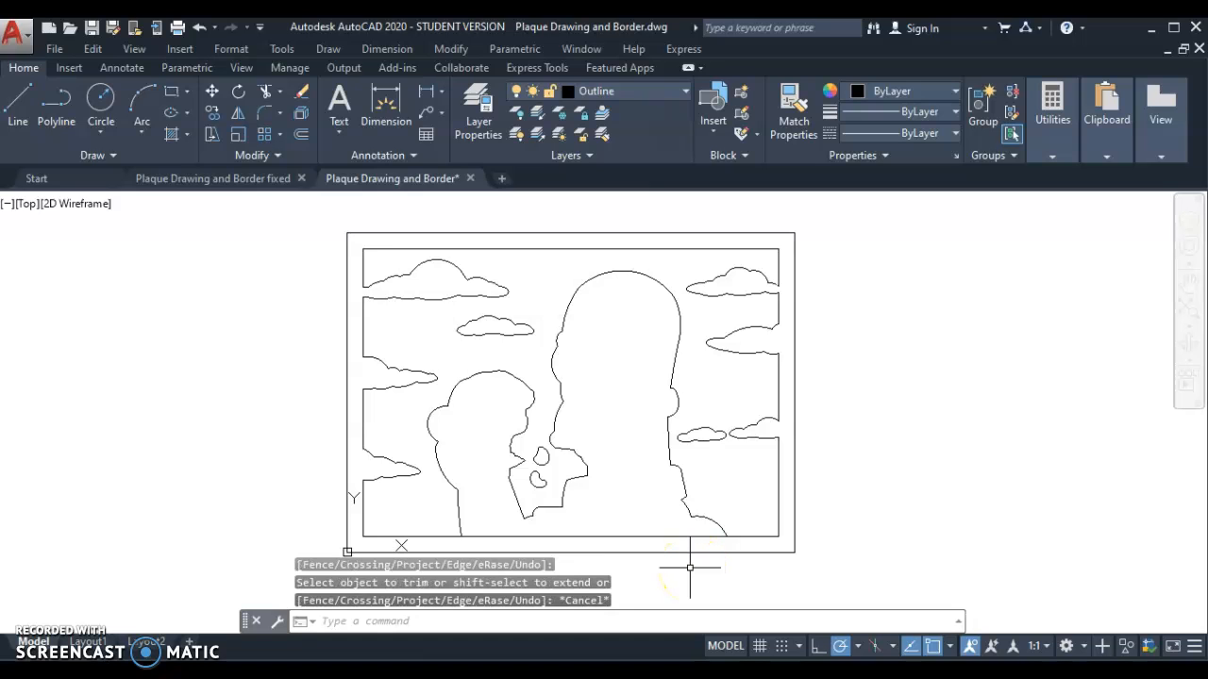
# - Examine where the two figures' outlines meet the bottom edge of the inner border
pyautogui.scroll(5, 736, 556)
pyautogui.scroll(3, 665, 447)
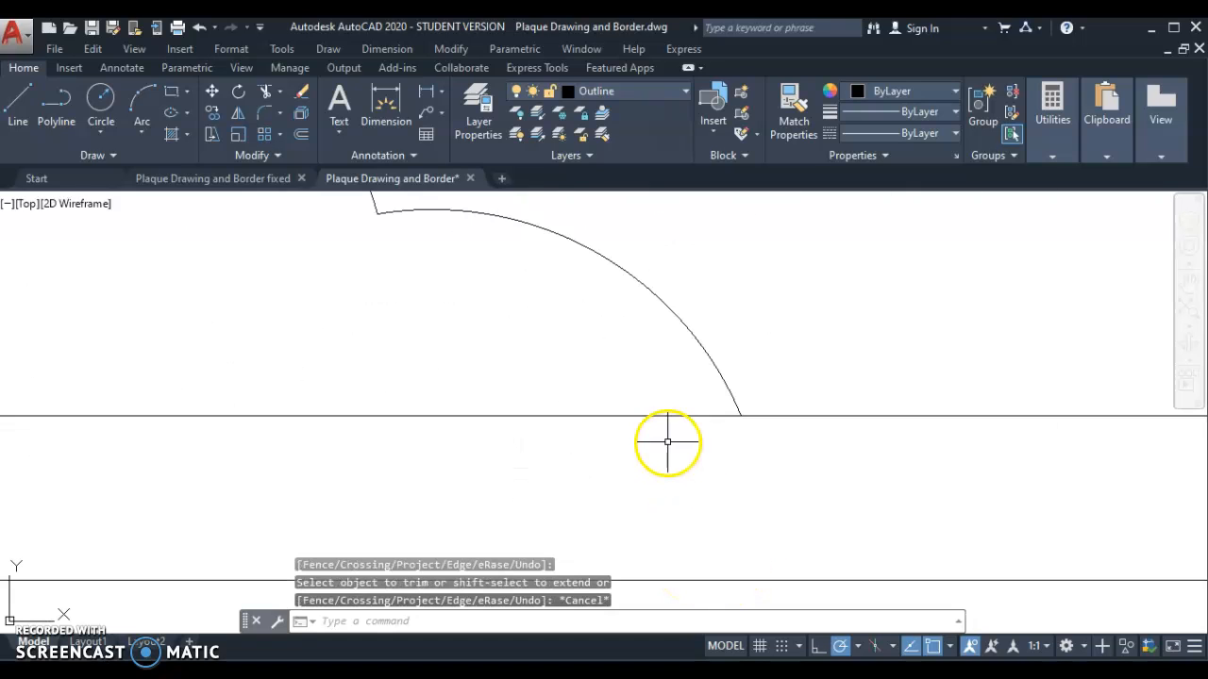
pyautogui.scroll(-5, 729, 444)
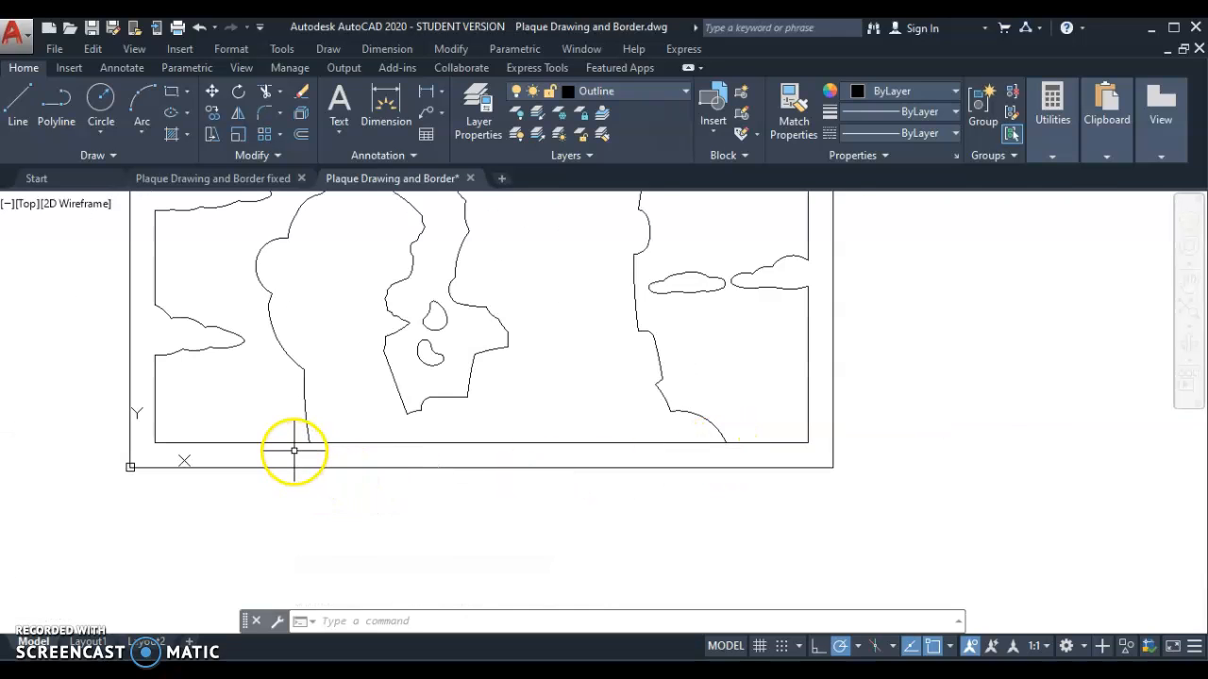
pyautogui.scroll(5, 296, 451)
pyautogui.scroll(-3, 445, 403)
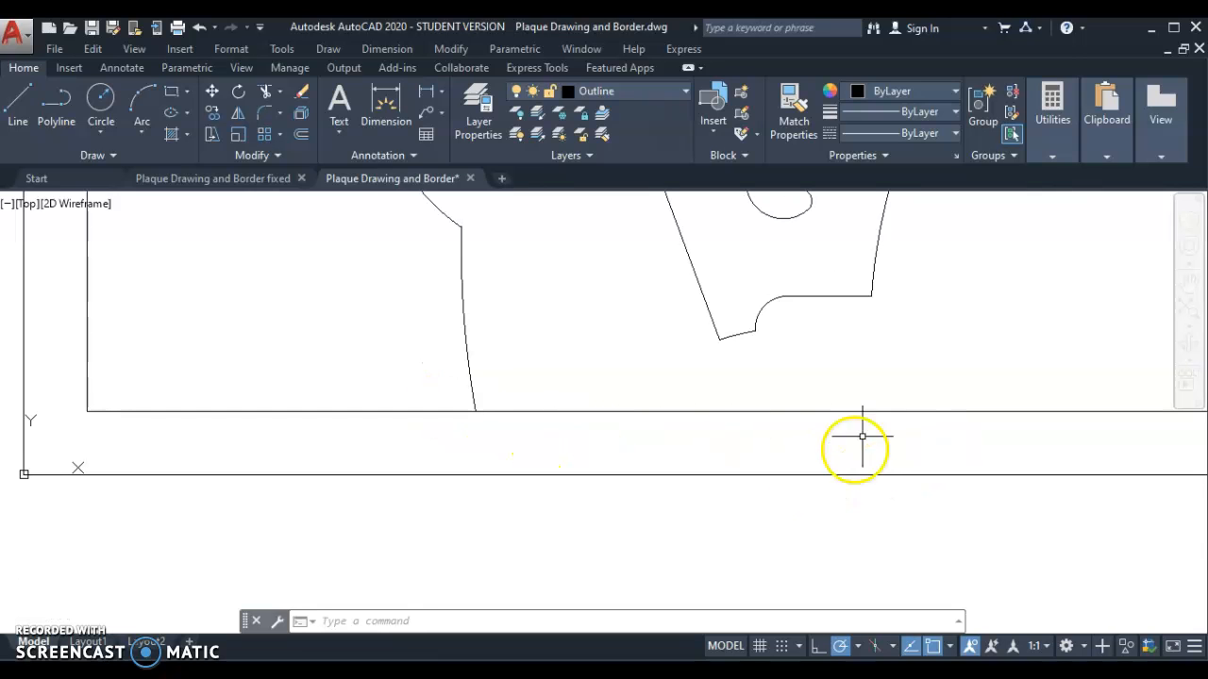
pyautogui.scroll(-4, 870, 410)
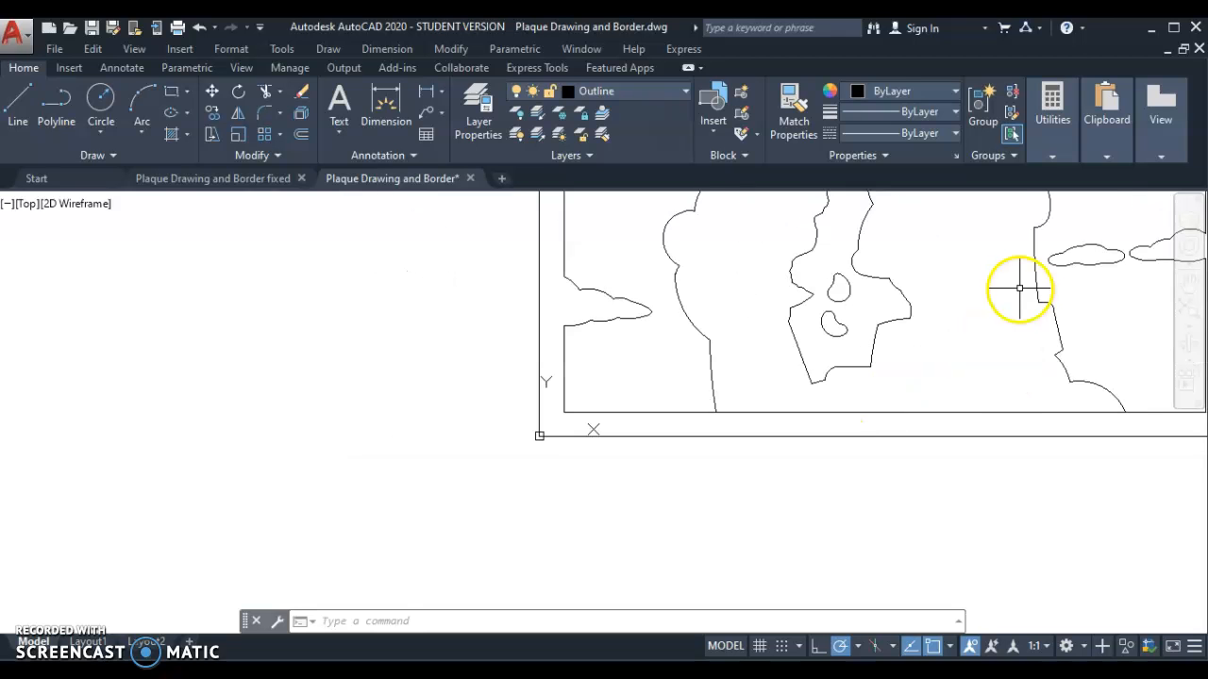
pyautogui.scroll(-2, 992, 311)
pyautogui.moveTo(991, 310)
pyautogui.mouseDown(button='middle')
pyautogui.moveTo(758, 447)
pyautogui.moveTo(641, 447)
pyautogui.mouseUp(button='middle')
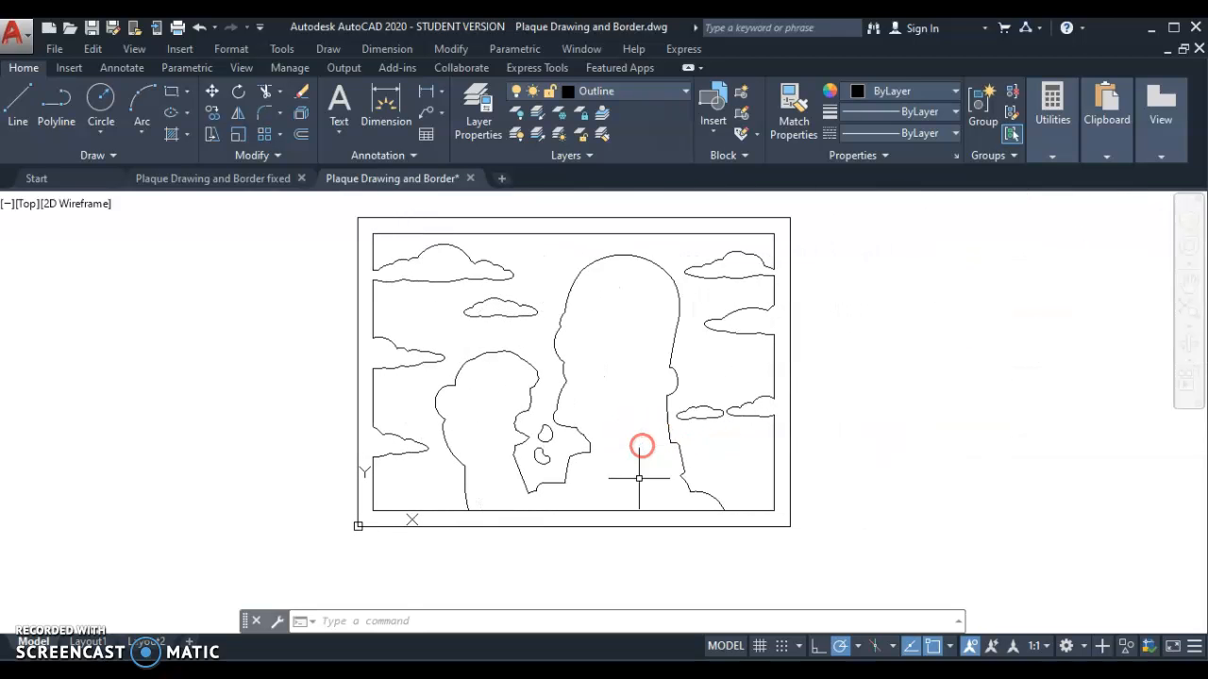
# - Erase the separate line lying on the inner border's bottom edge between the two figures' outlines
pyautogui.click(560, 510)
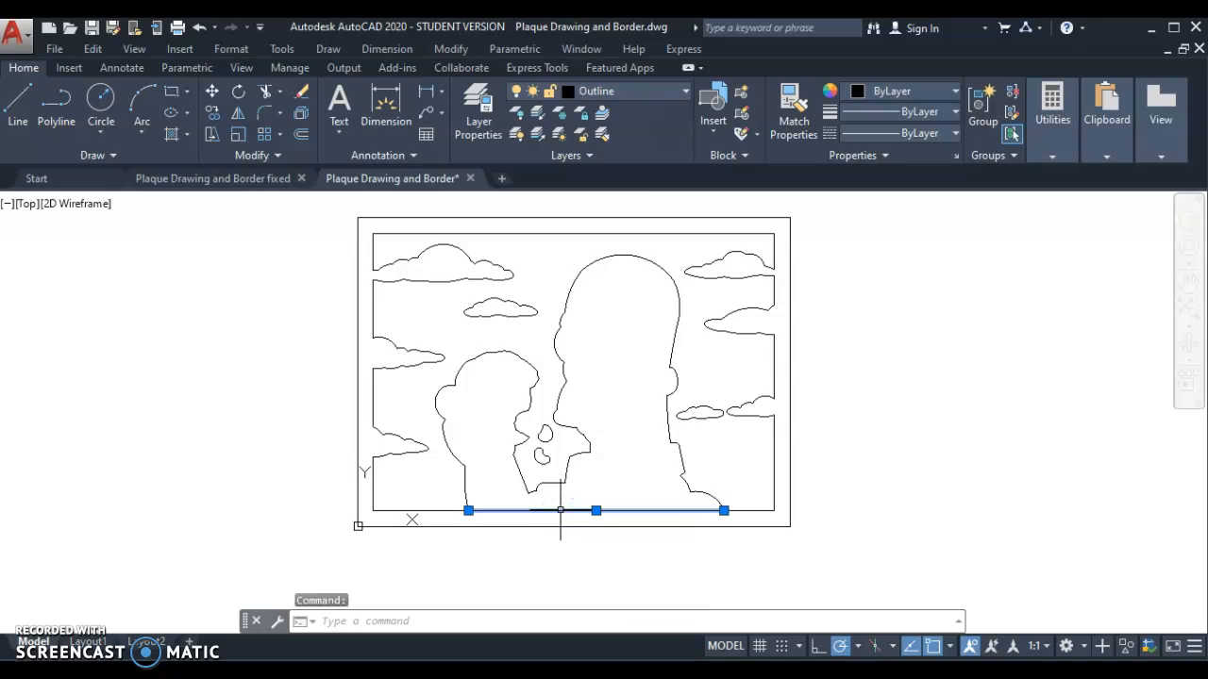
pyautogui.press('Delete')
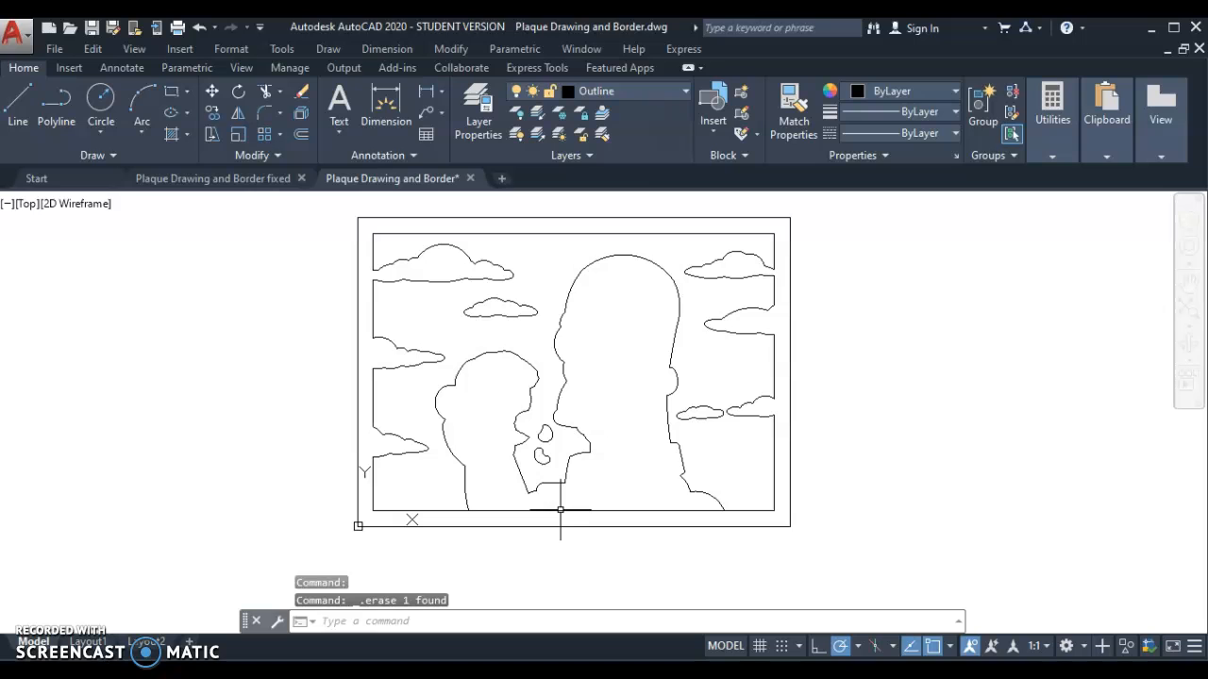
pyautogui.click(579, 511)
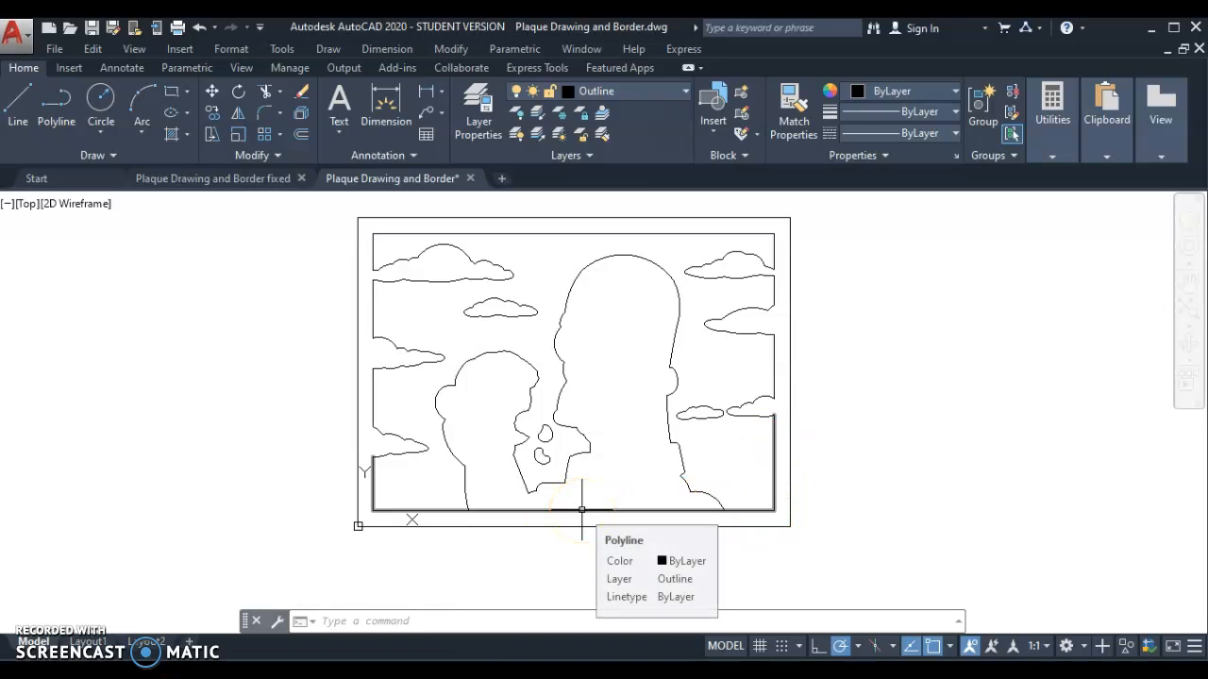
# - Trim the inner border's bottom edge between the two figures, using all objects as cutting edges
pyautogui.click(454, 51)
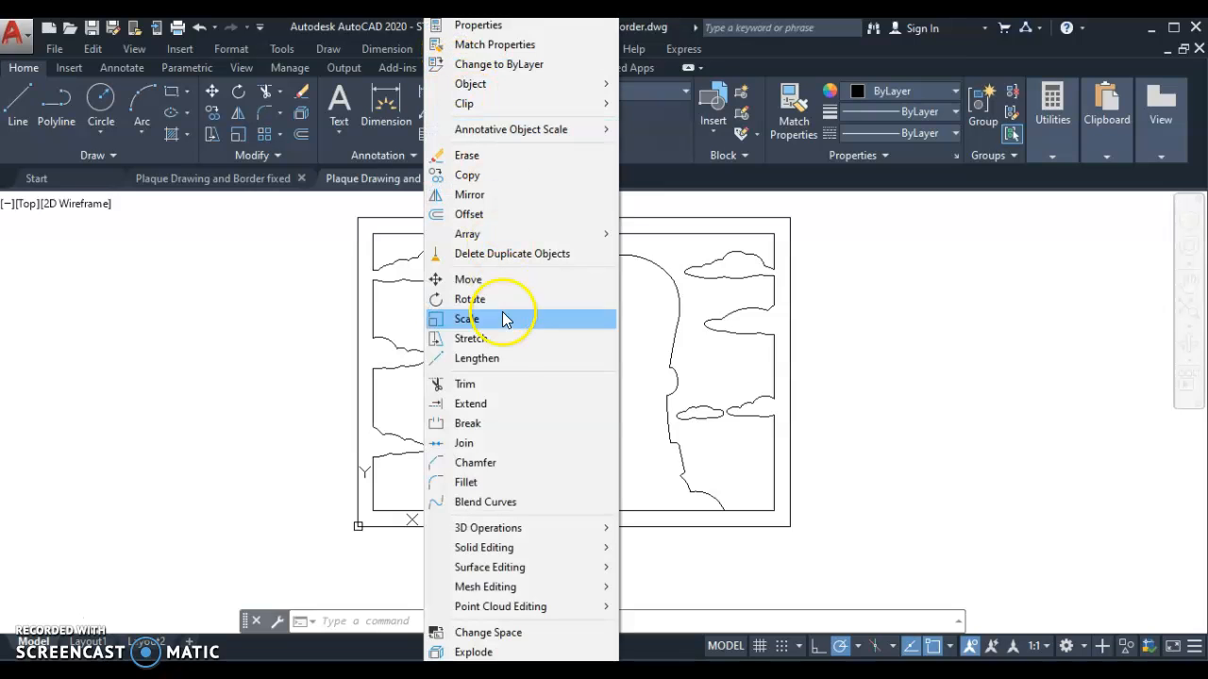
pyautogui.click(478, 383)
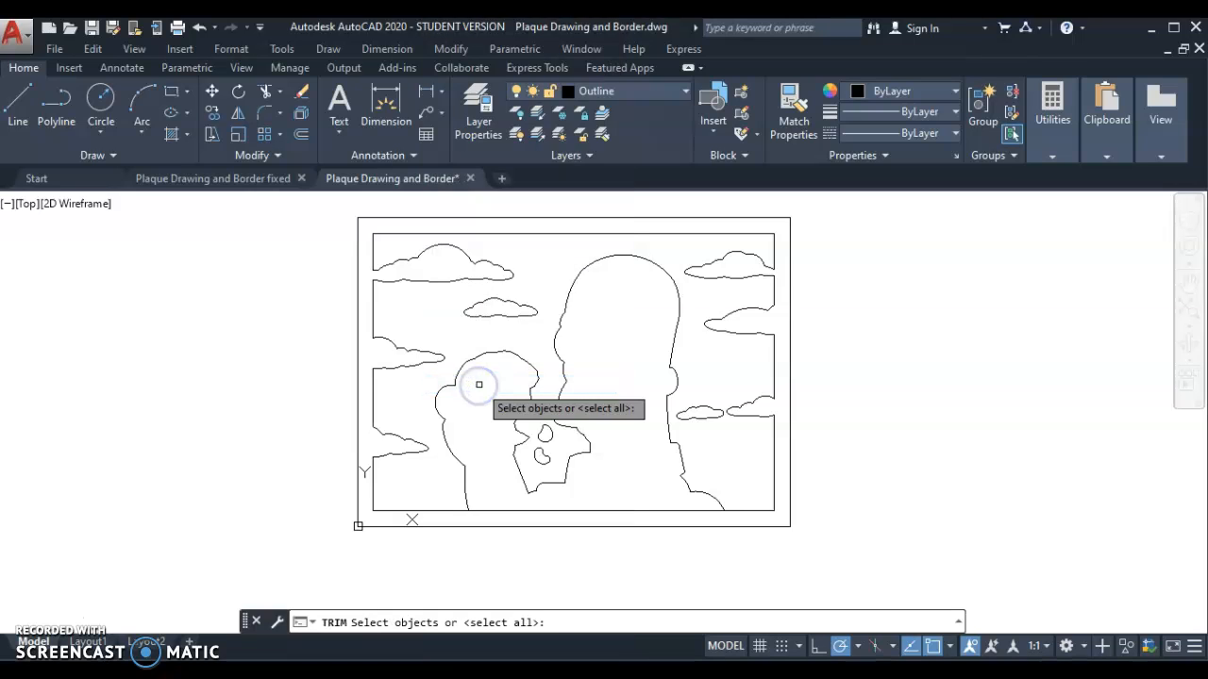
pyautogui.press('Return')
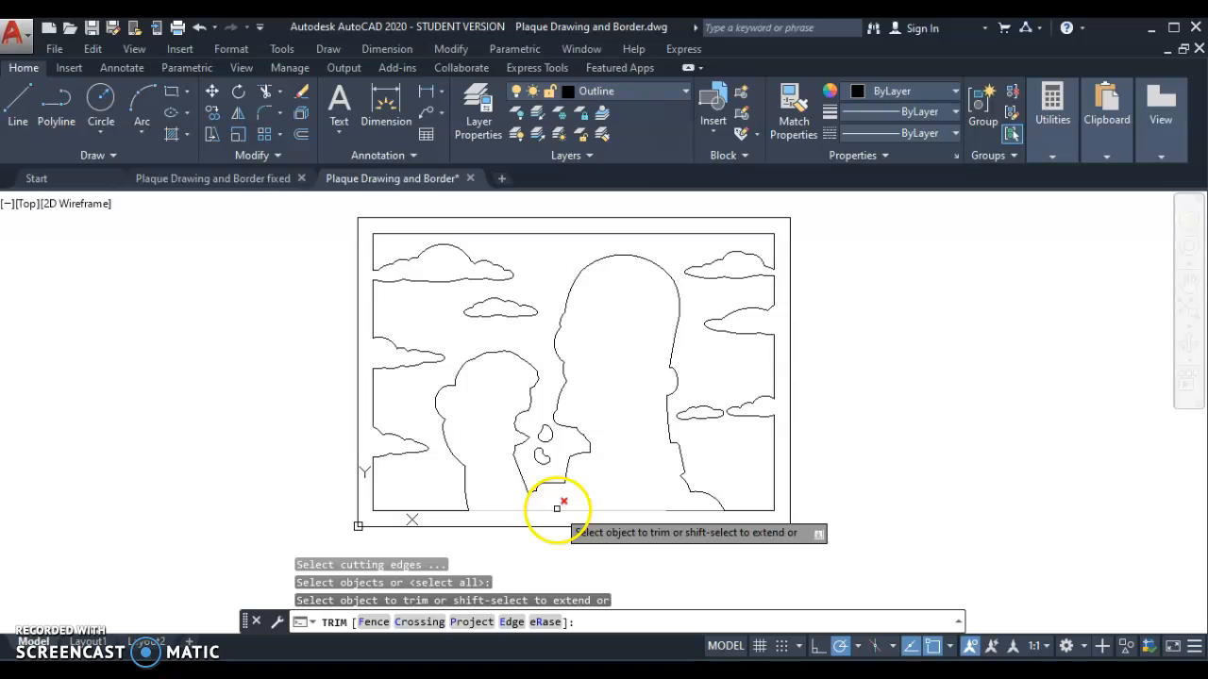
pyautogui.click(557, 508)
pyautogui.click(691, 510)
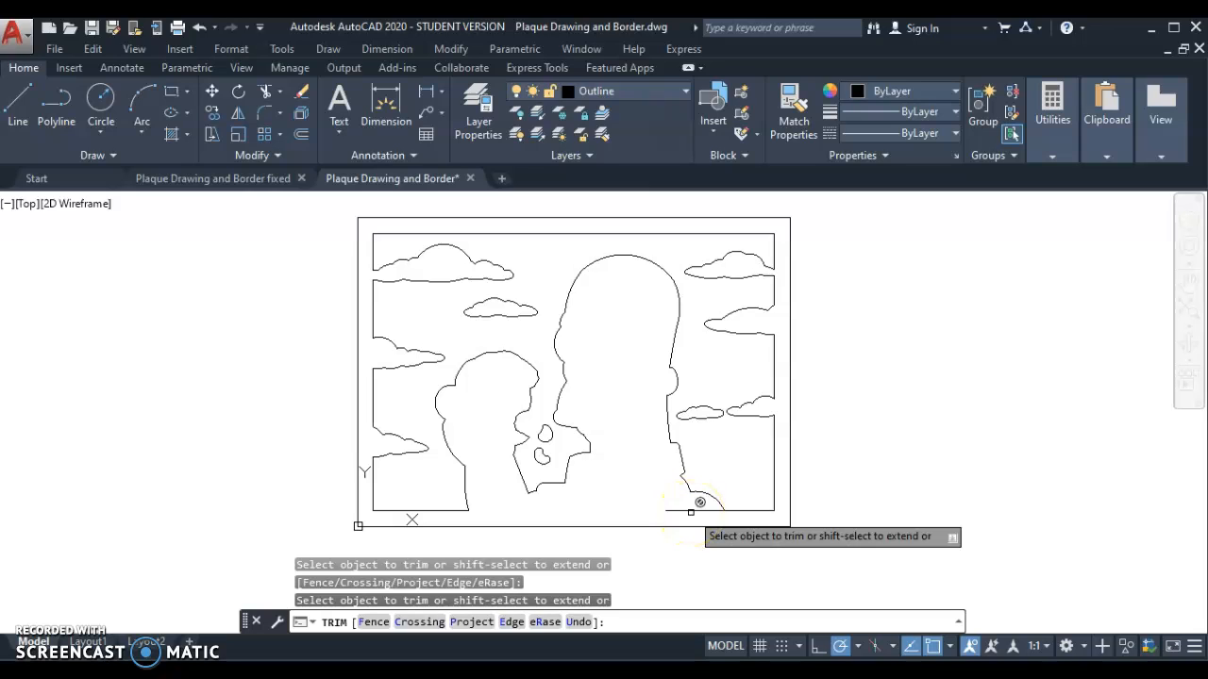
pyautogui.press('Escape')
# - Erase the leftover short segment of the bottom edge beneath the larger figure's shoulder
pyautogui.click(690, 520)
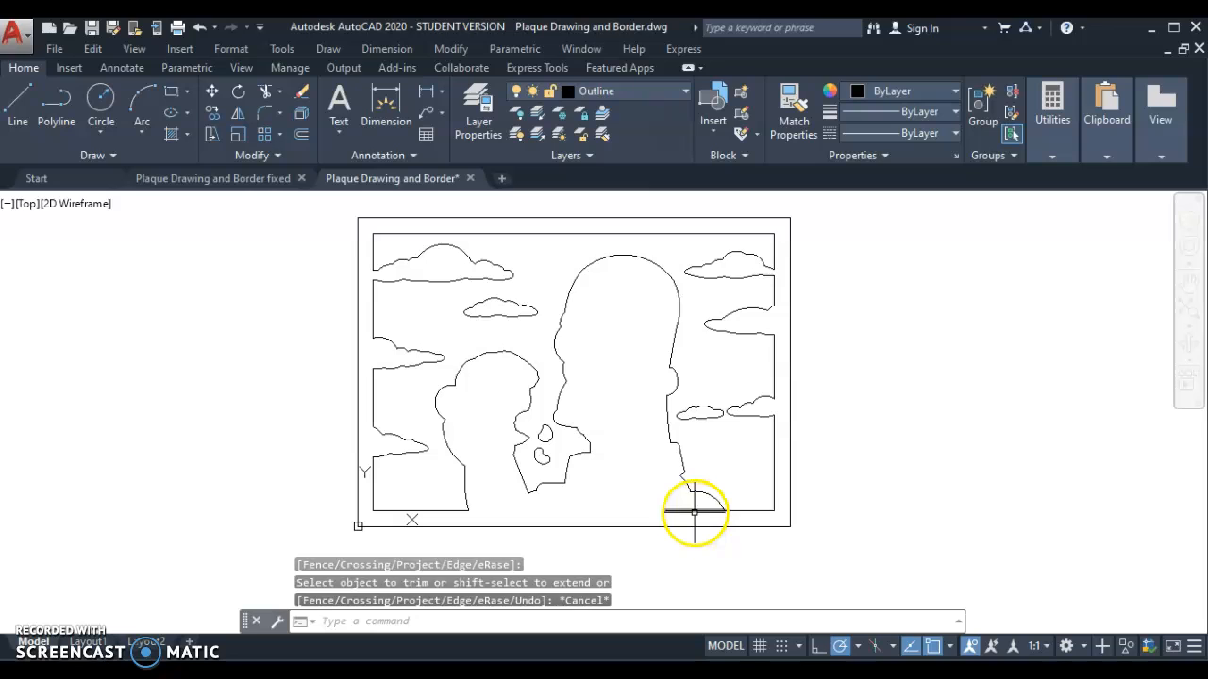
pyautogui.click(695, 512)
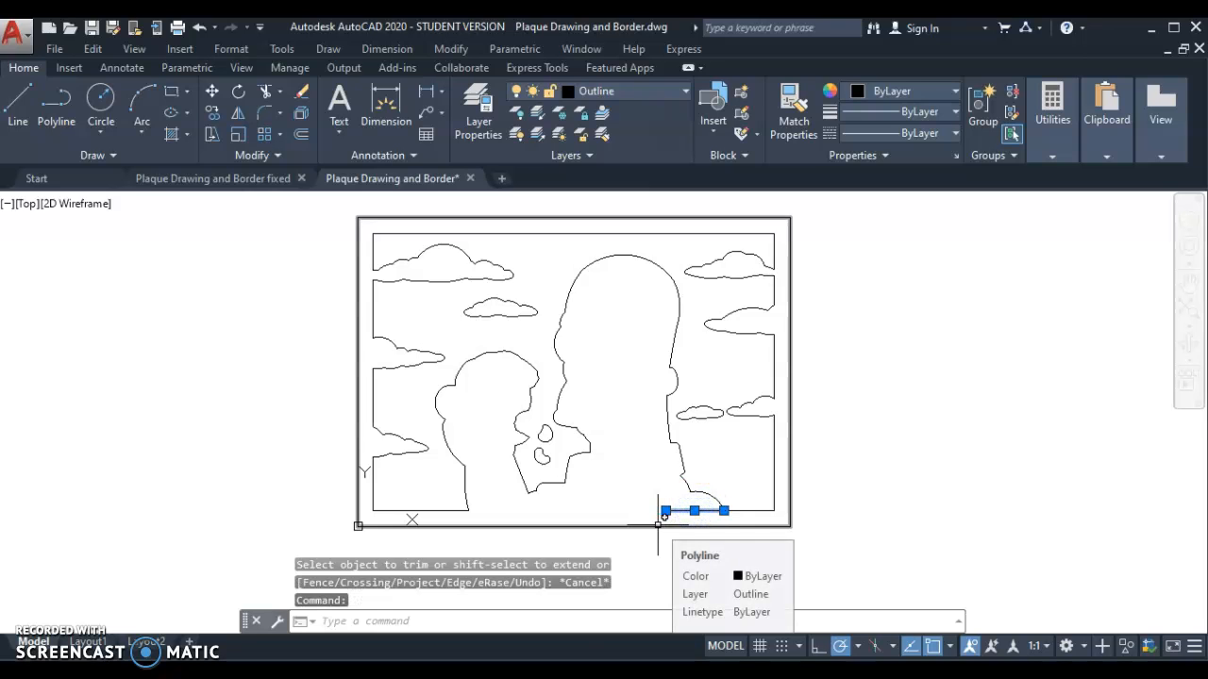
pyautogui.press('Delete')
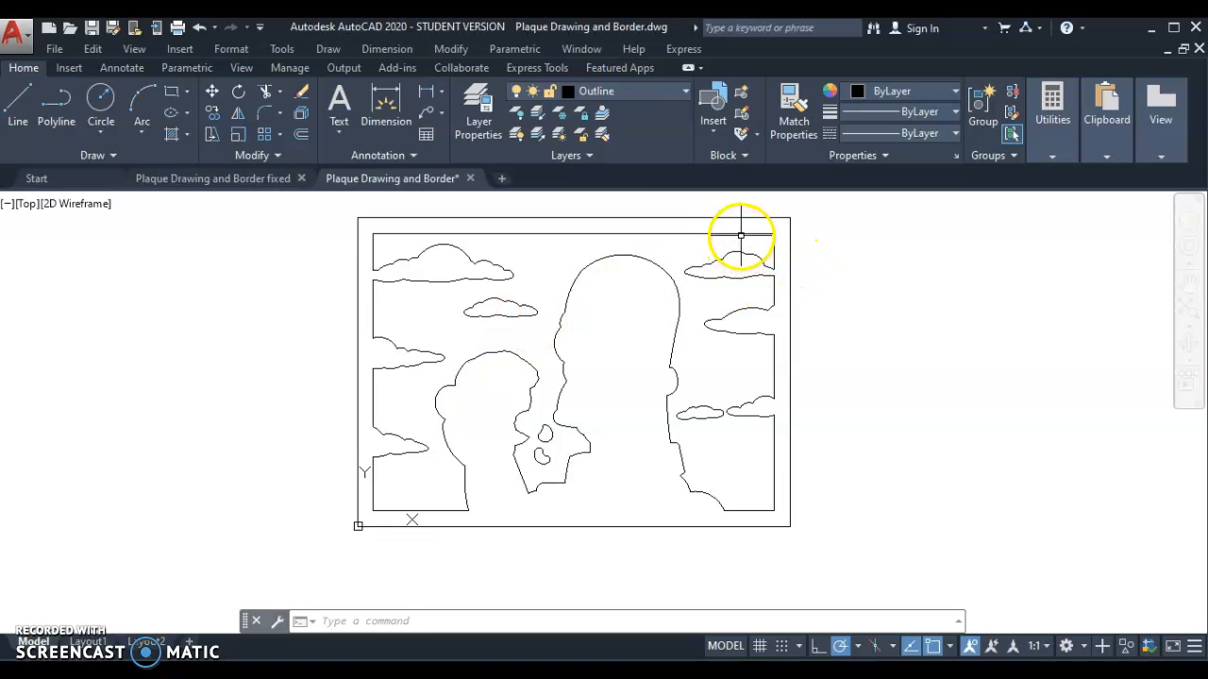
pyautogui.moveTo(745, 233)
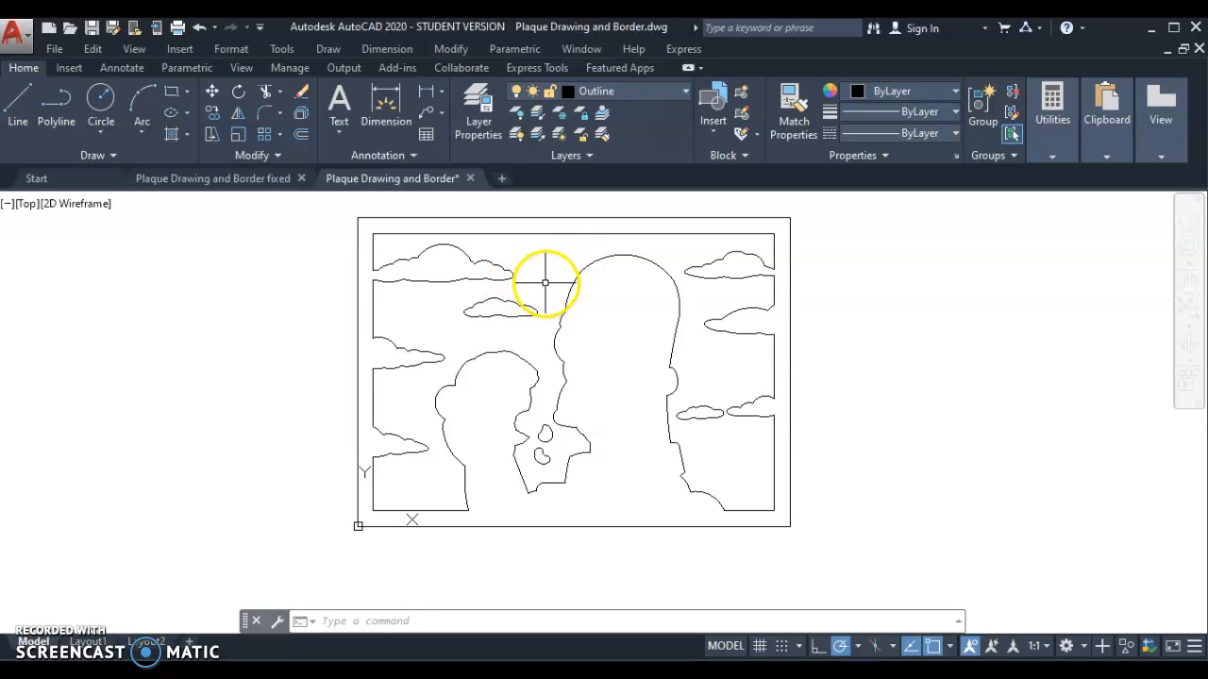
pyautogui.click(686, 89)
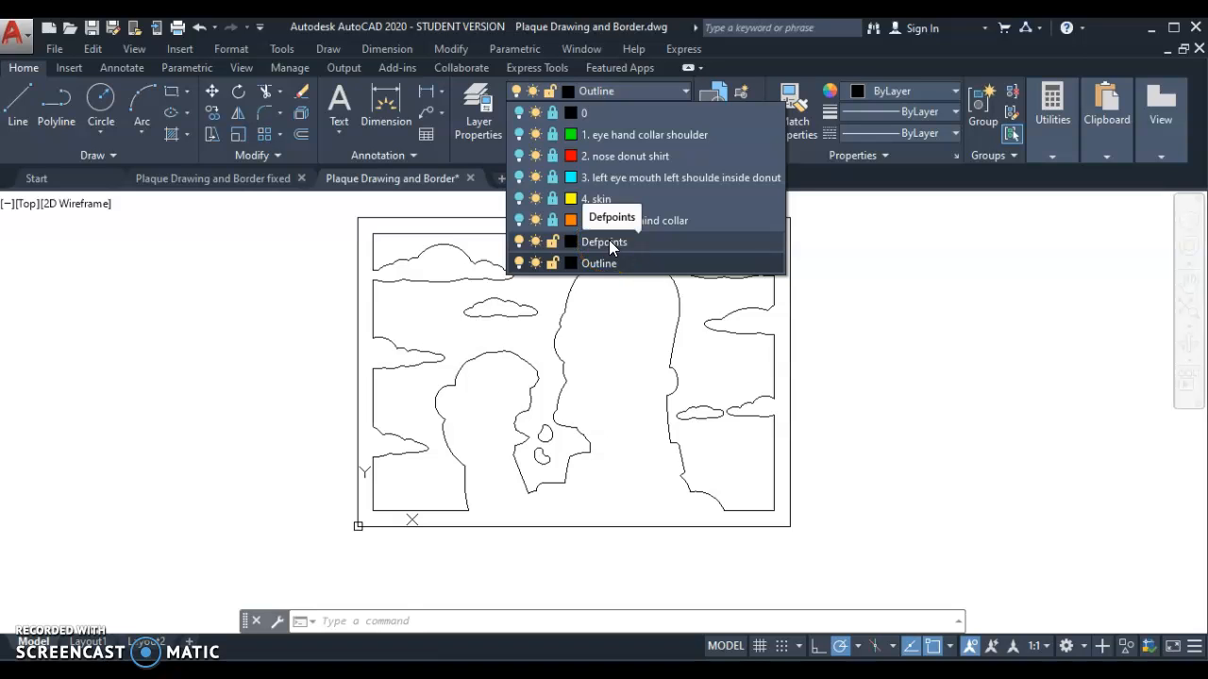
pyautogui.click(199, 316)
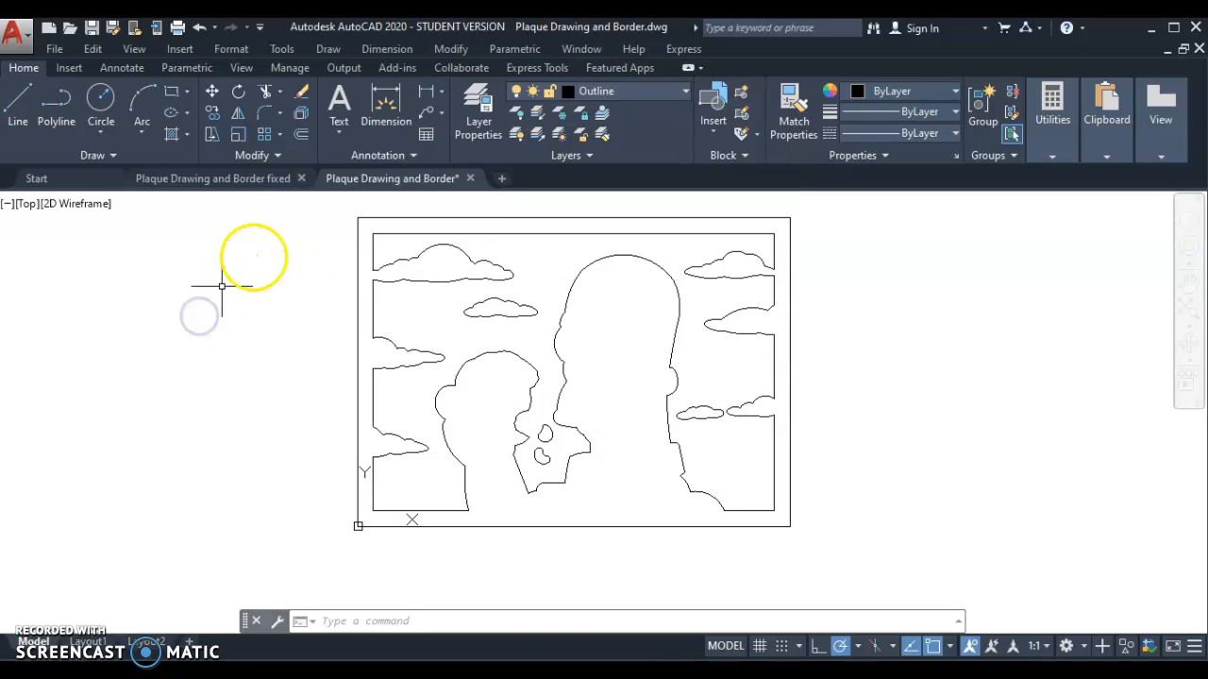
pyautogui.click(336, 208)
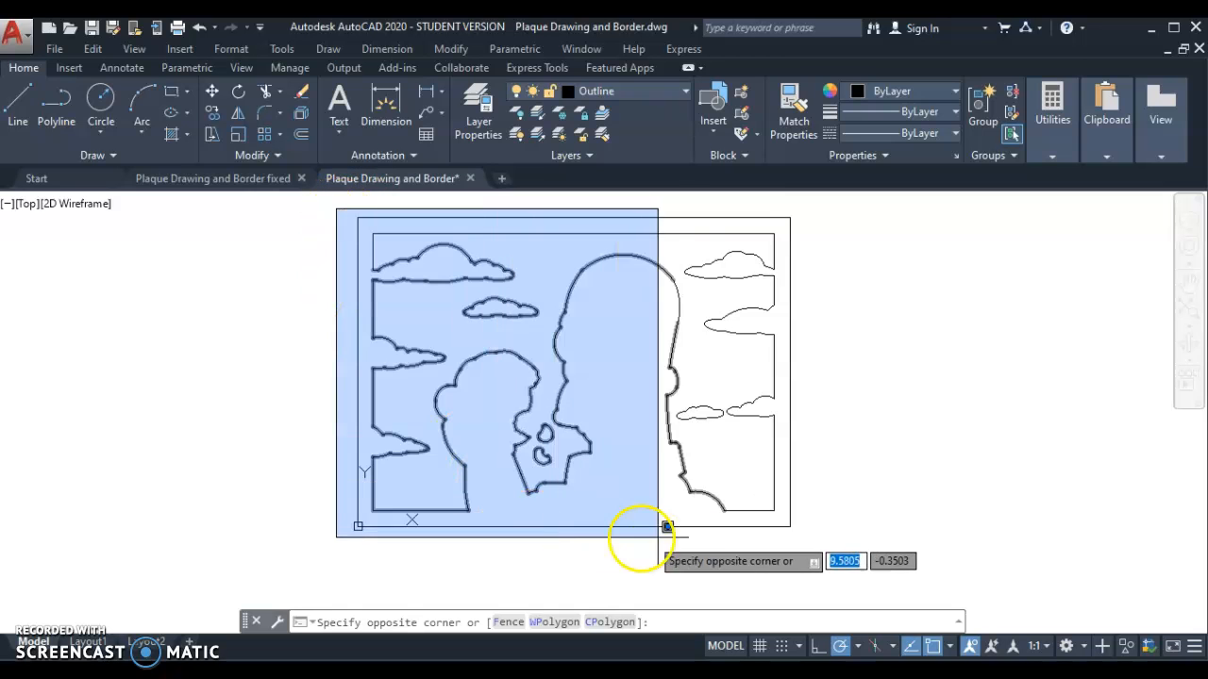
pyautogui.click(828, 561)
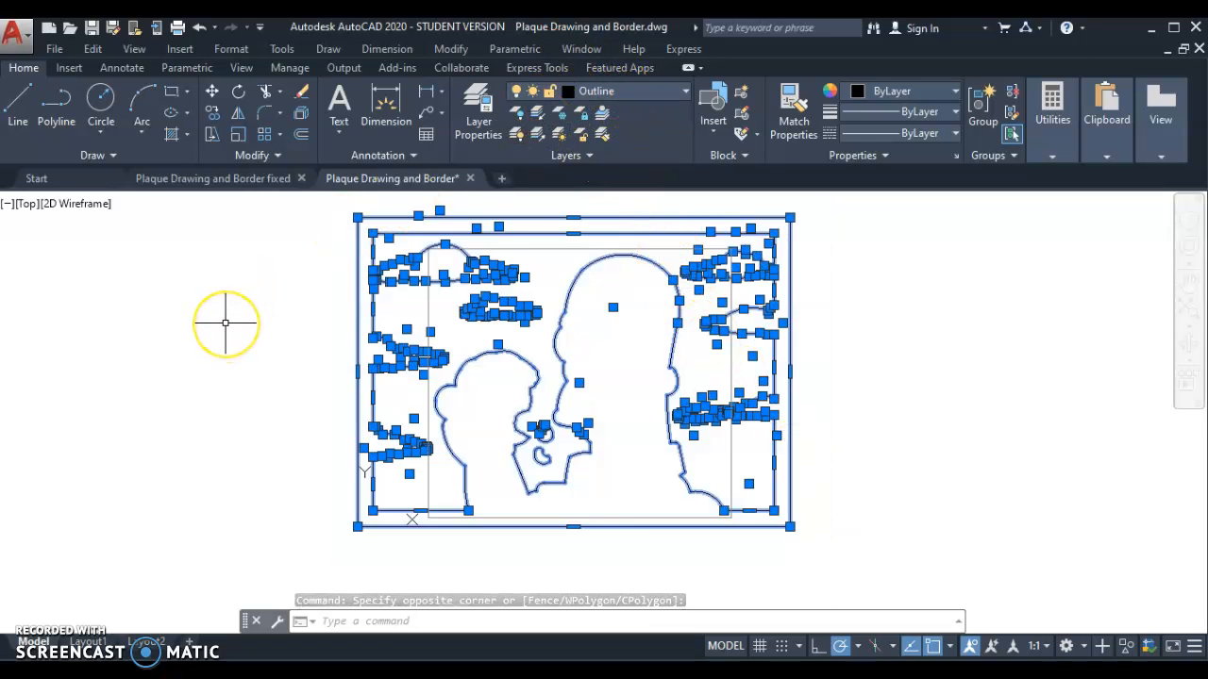
pyautogui.press('Escape')
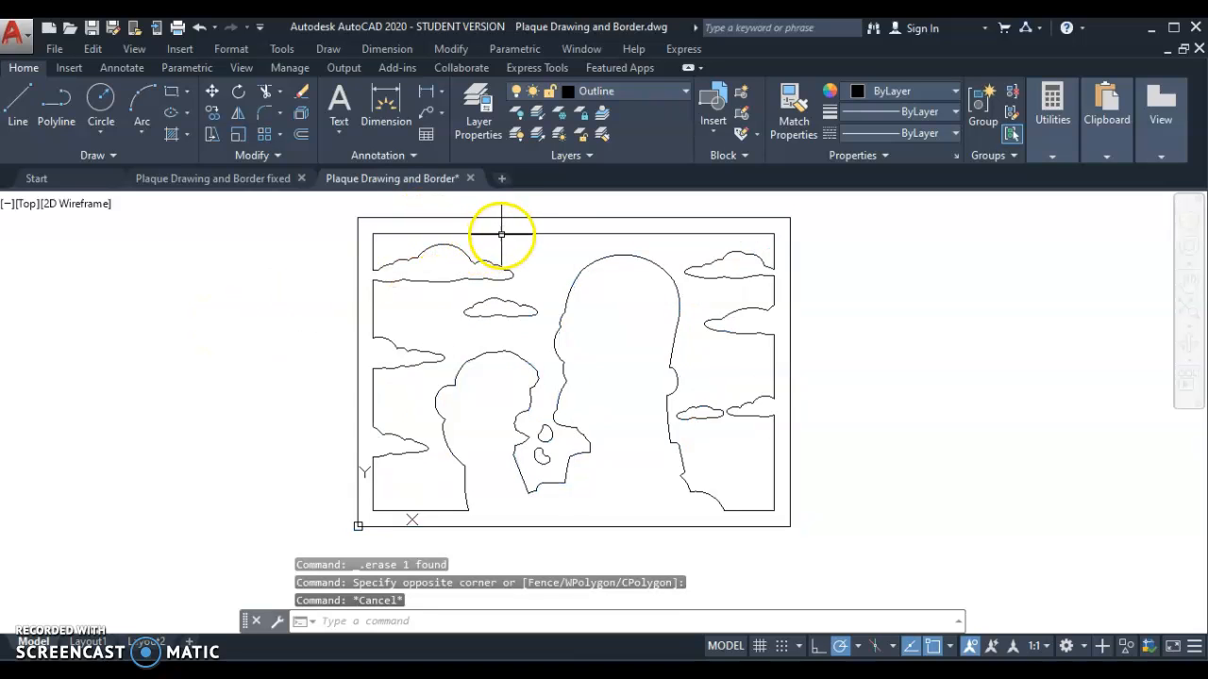
# - Try erasing the top section of the inner border and undo the erase
pyautogui.click(604, 232)
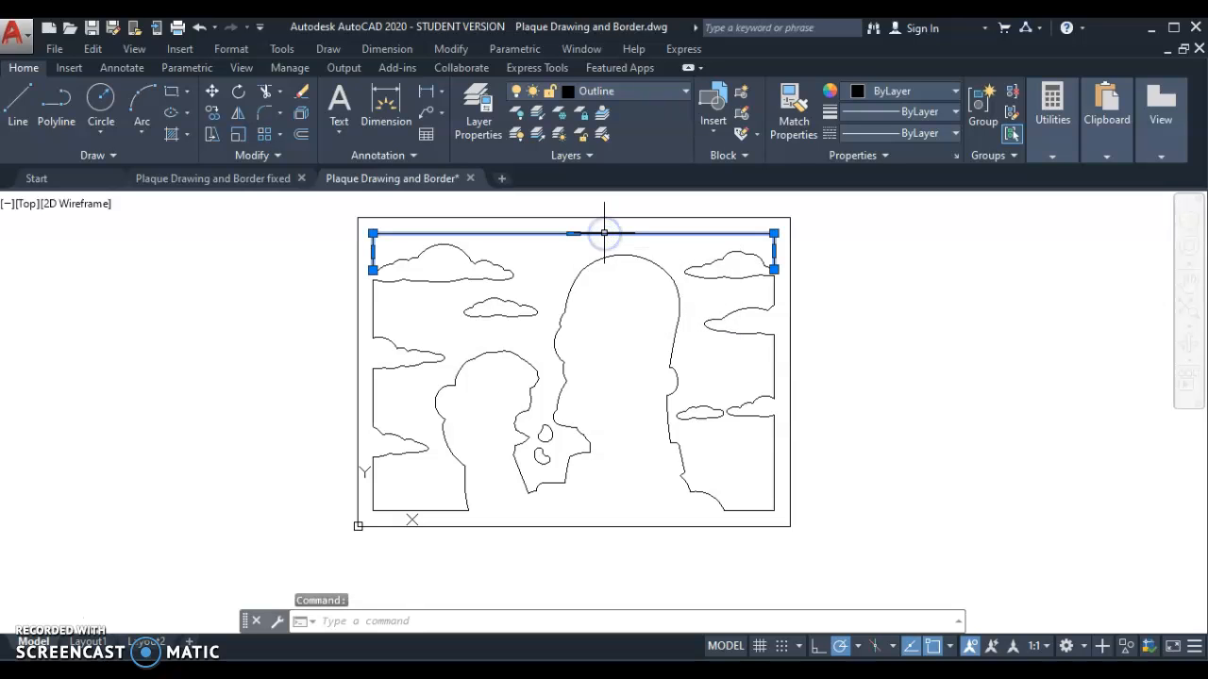
pyautogui.press('Delete')
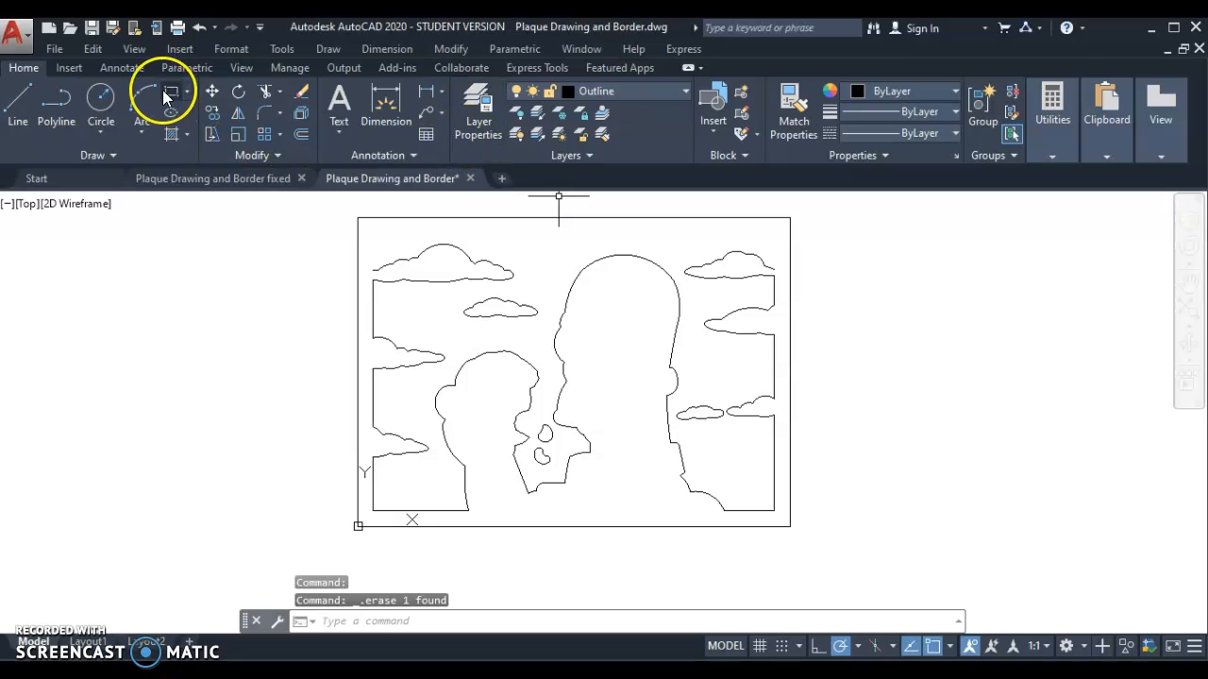
pyautogui.click(200, 29)
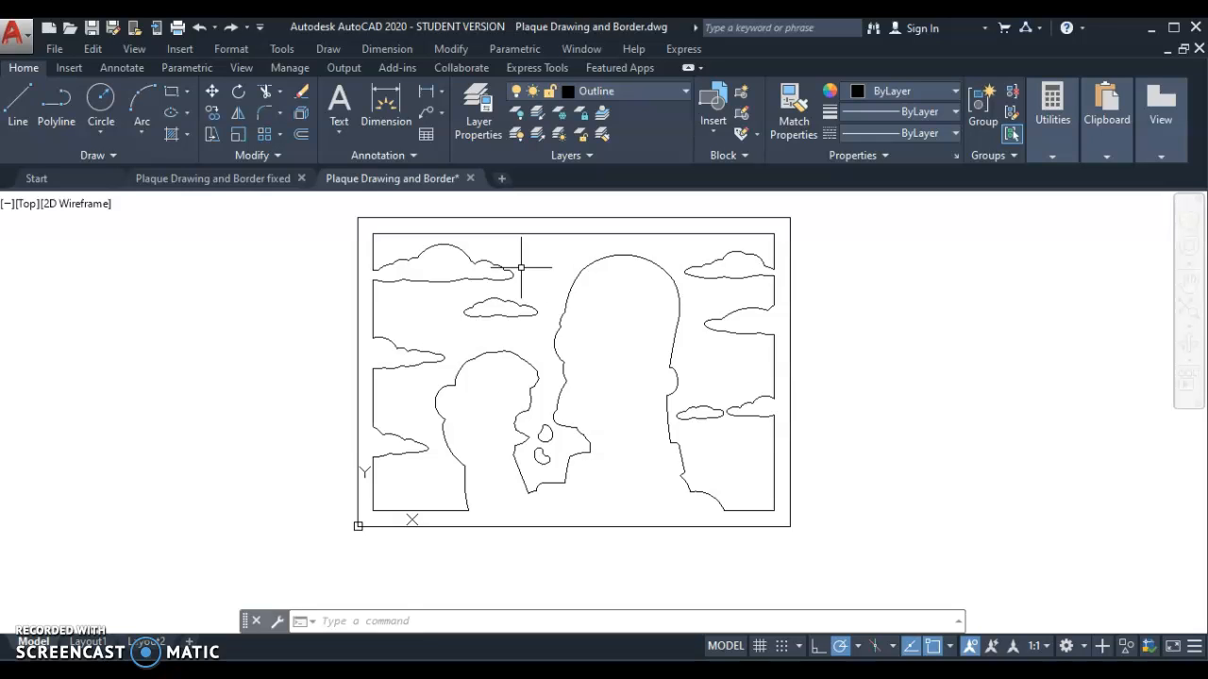
# - Turn on layer "1. eye hand collar shoulder" and turn off the Defpoints layer and the current Outline layer
pyautogui.click(683, 93)
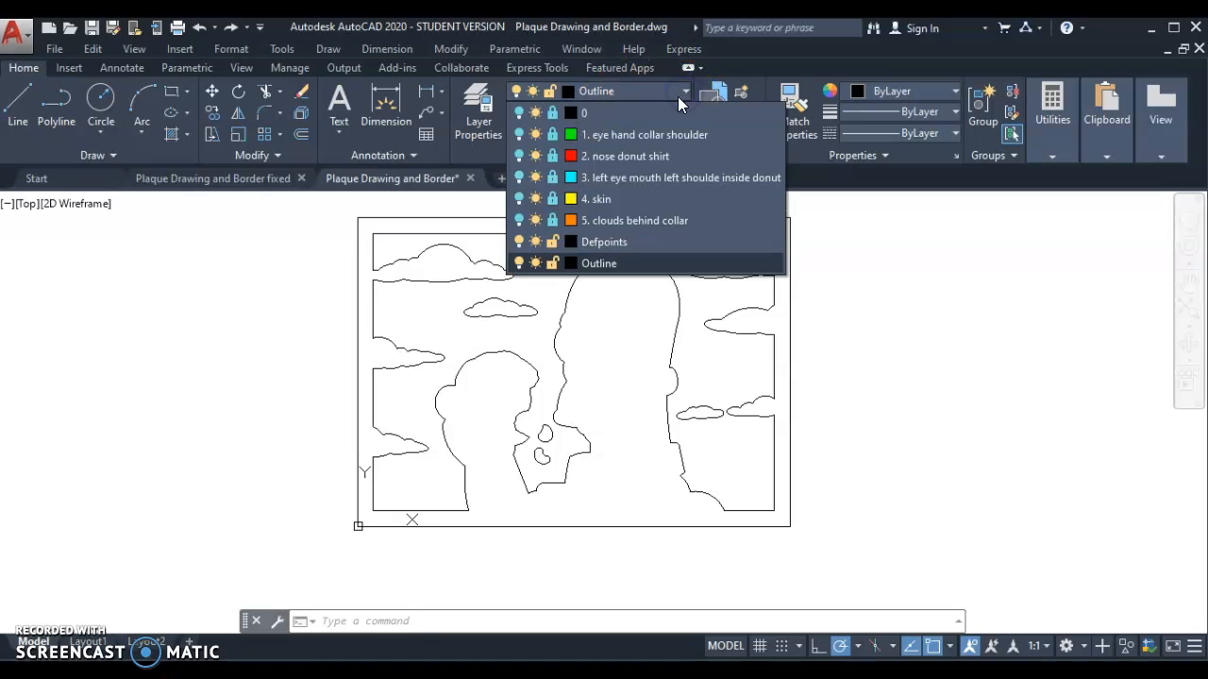
pyautogui.click(517, 135)
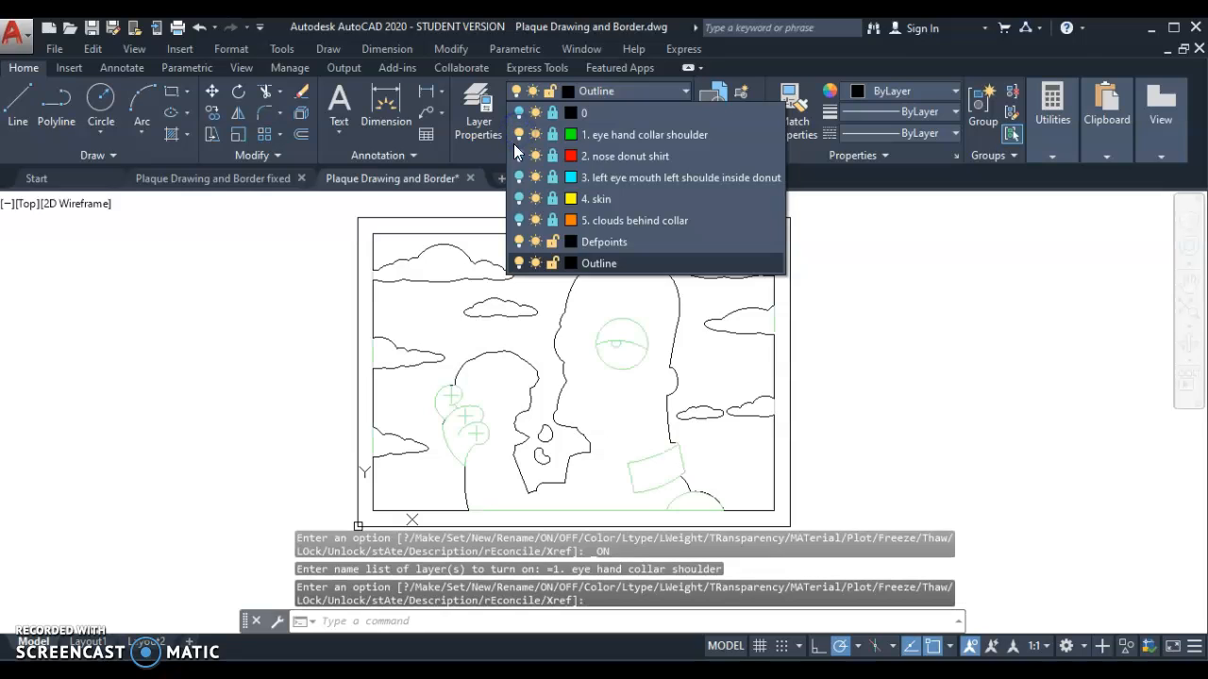
pyautogui.click(517, 242)
pyautogui.click(517, 263)
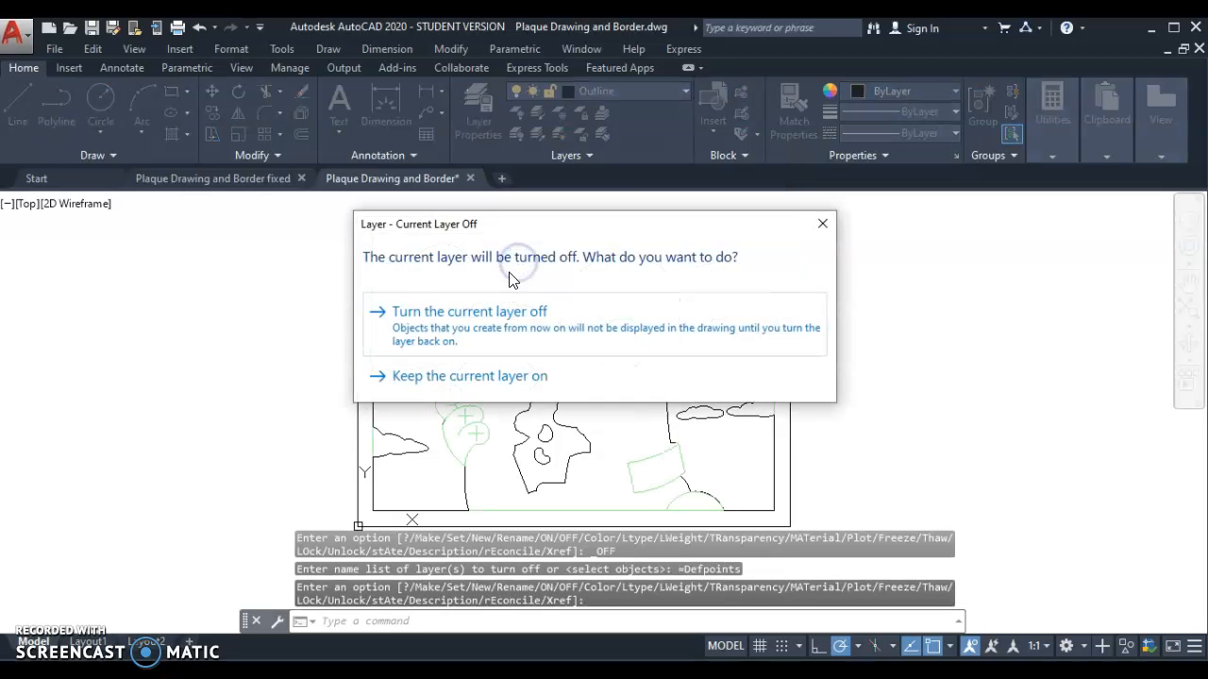
pyautogui.click(450, 315)
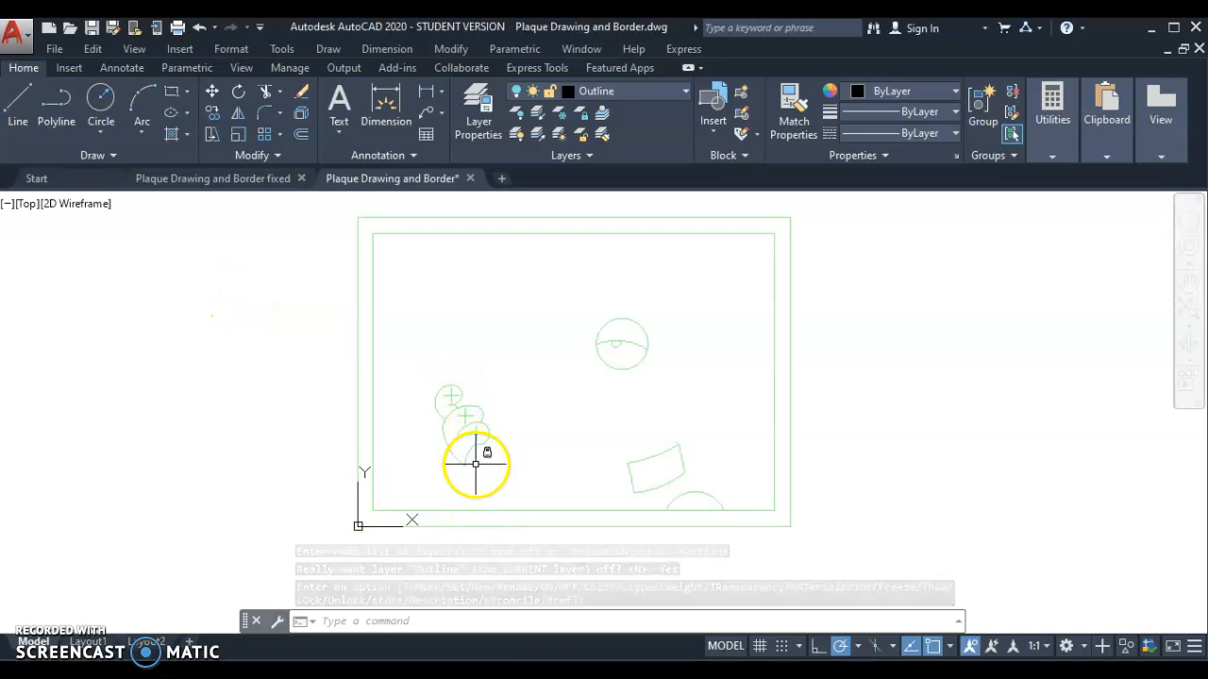
# - Examine the eye, hand, collar and shoulder outlines on layer "1. eye hand collar shoulder" up close
pyautogui.scroll(2, 446, 444)
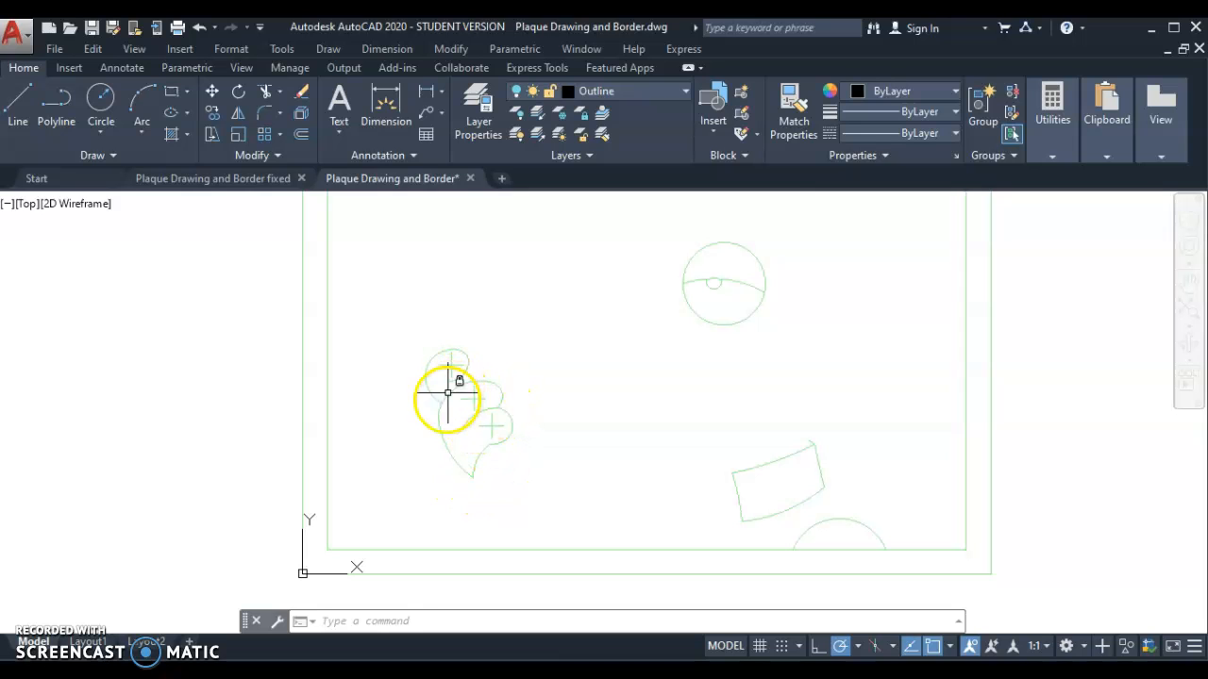
pyautogui.scroll(5, 450, 406)
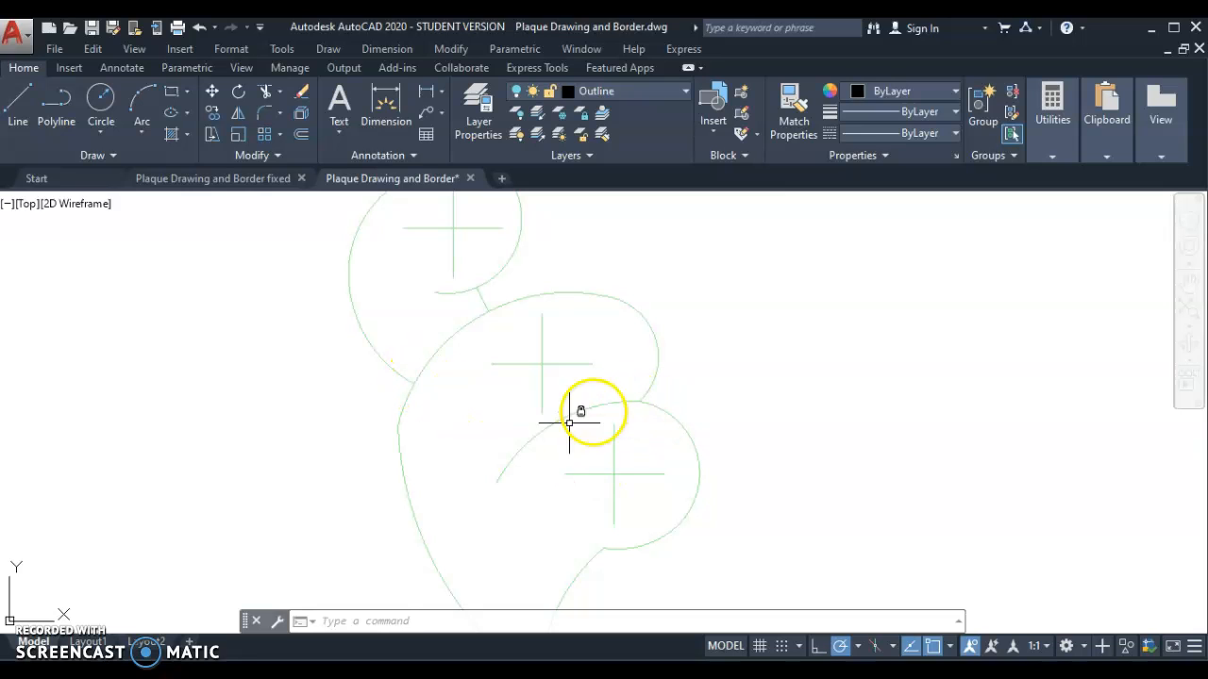
pyautogui.scroll(4, 610, 588)
pyautogui.scroll(-5, 608, 453)
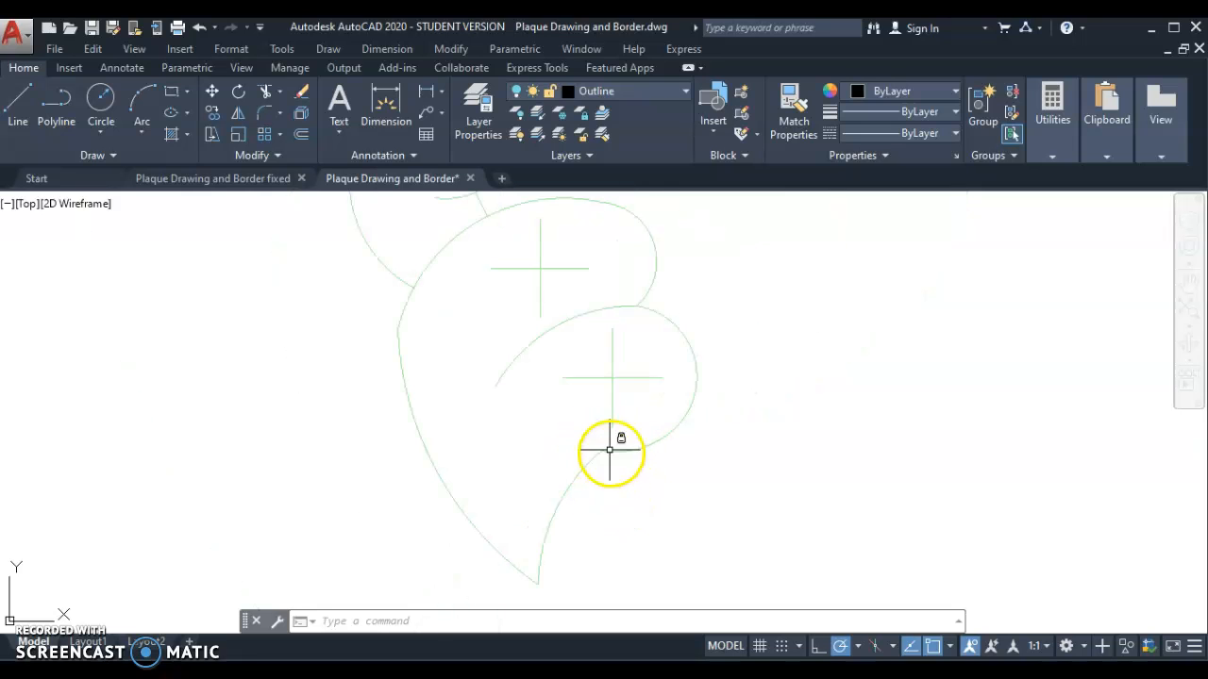
pyautogui.scroll(-3, 602, 489)
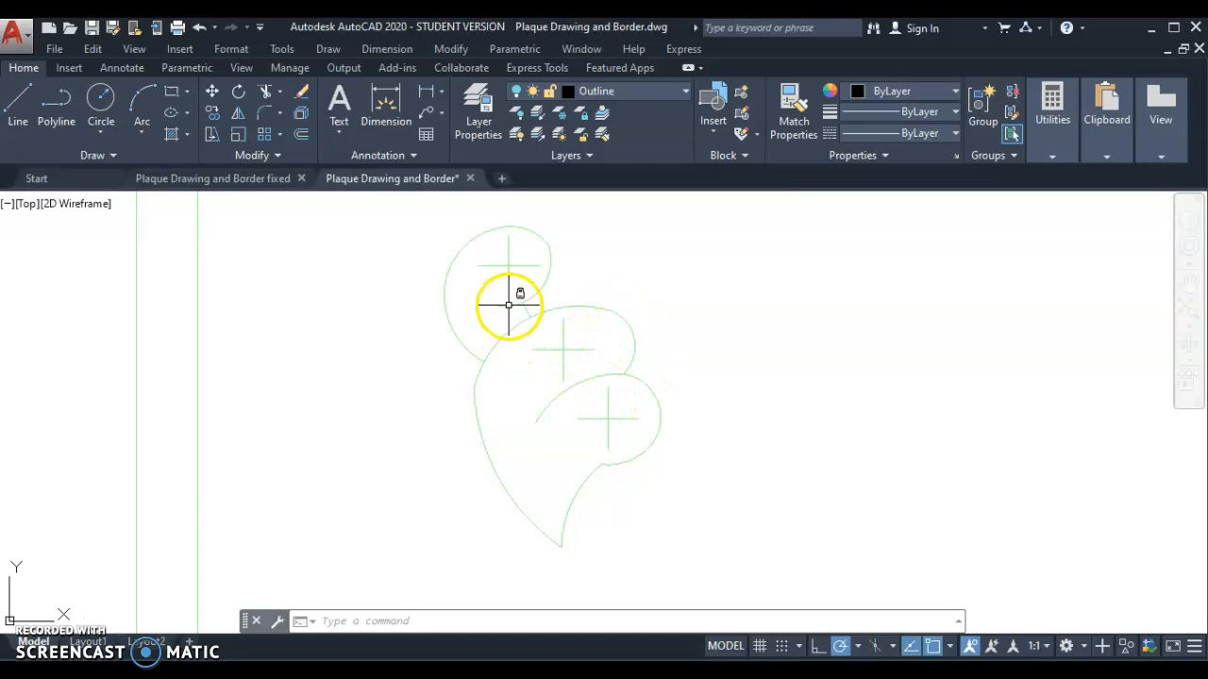
pyautogui.scroll(-2, 809, 360)
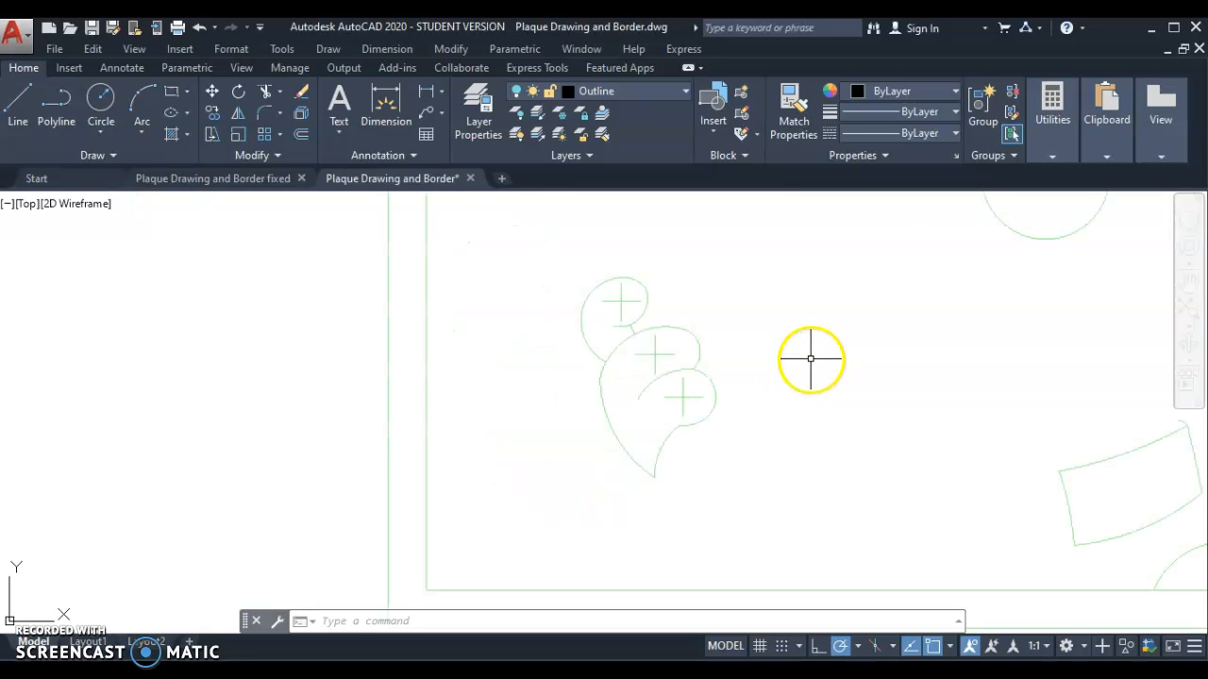
pyautogui.scroll(-3, 810, 358)
pyautogui.scroll(4, 1026, 401)
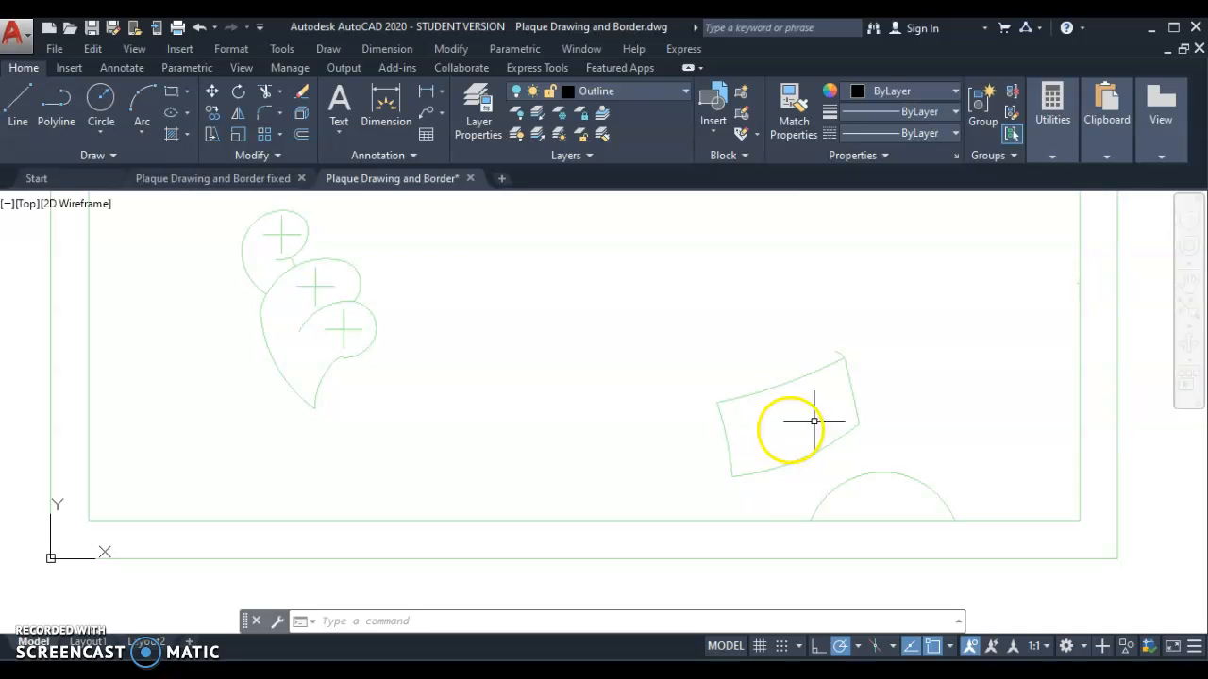
pyautogui.scroll(-2, 809, 426)
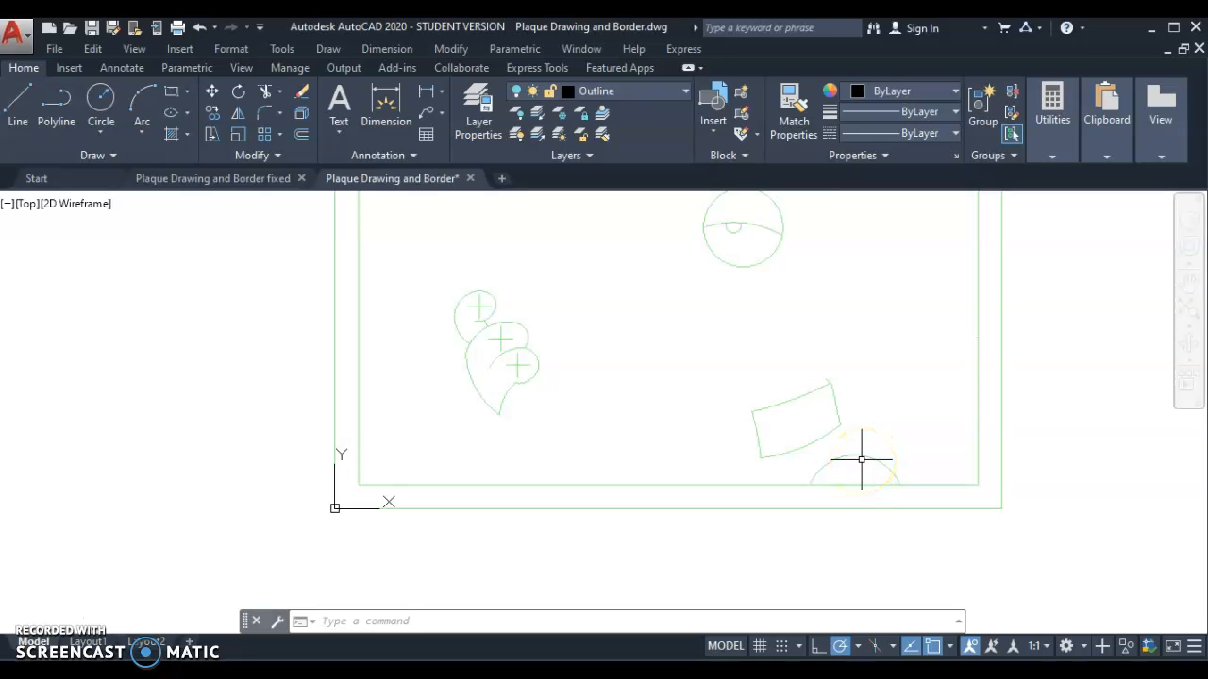
pyautogui.scroll(-4, 727, 336)
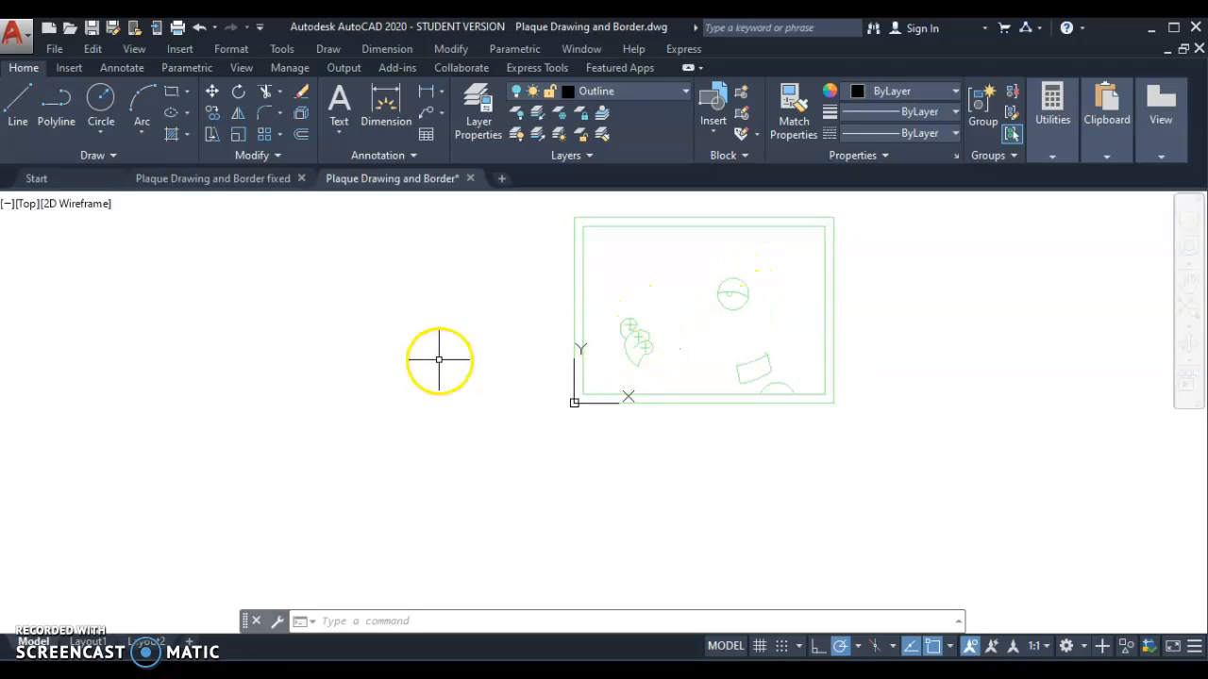
# - Turn on layer "2. nose donut shirt" and turn off layer "1. eye hand collar shoulder"
pyautogui.click(683, 91)
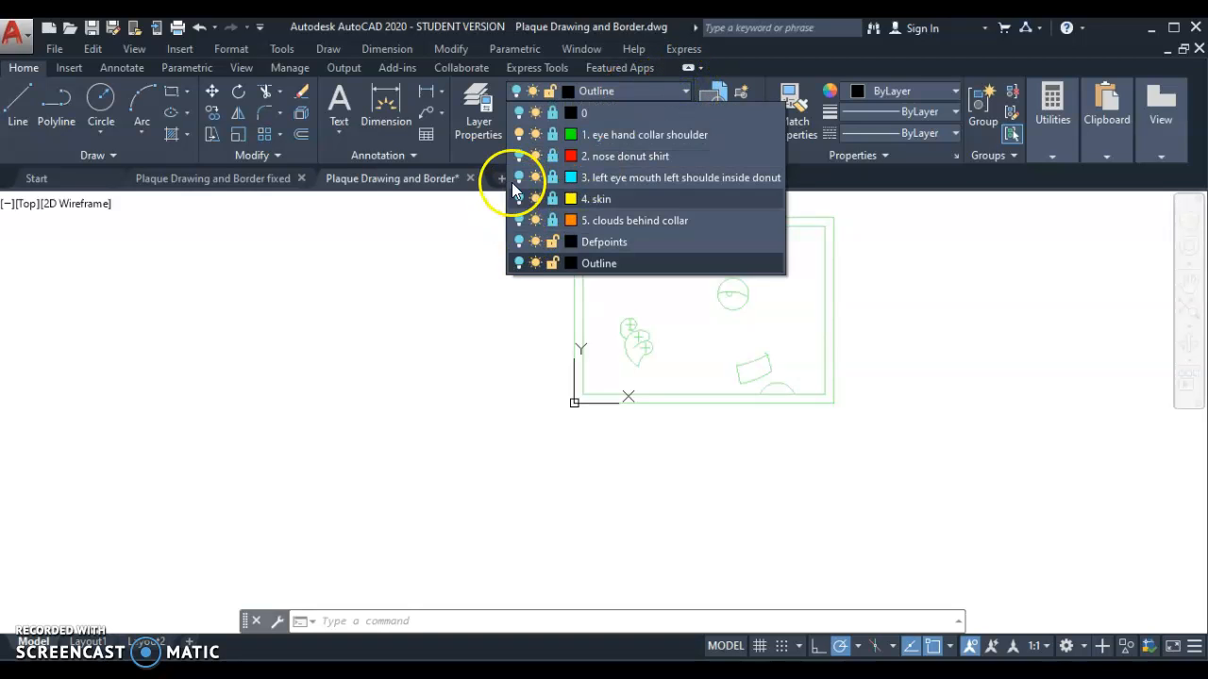
pyautogui.click(518, 155)
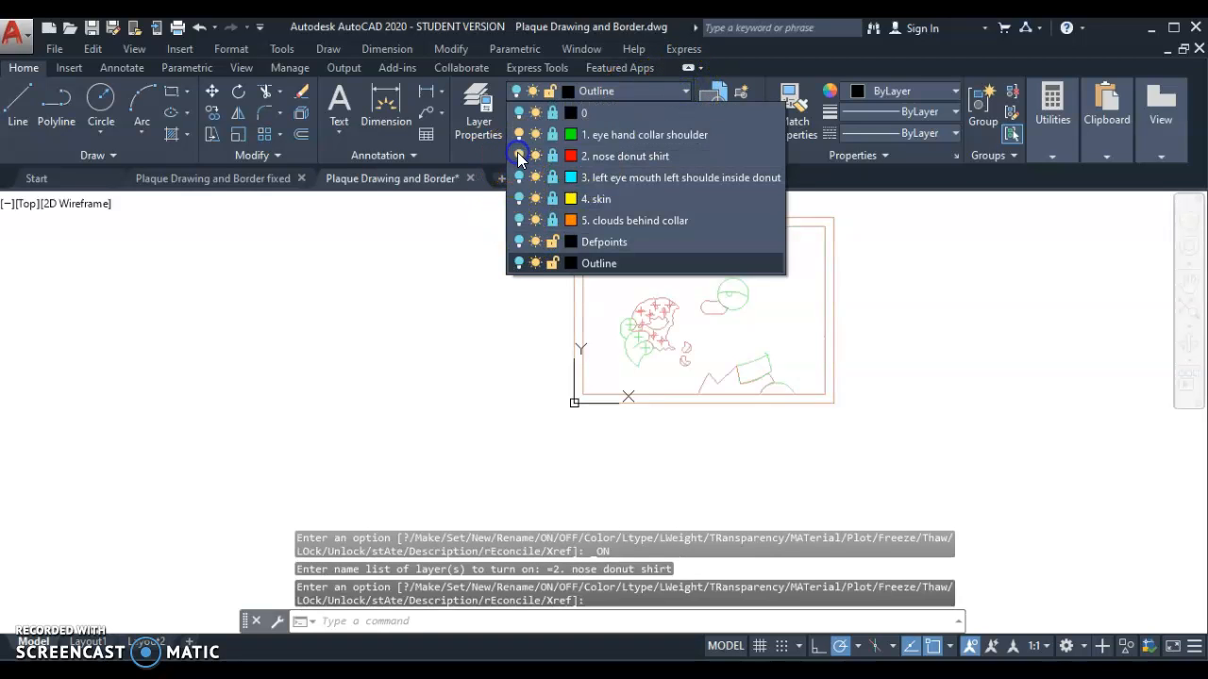
pyautogui.click(518, 134)
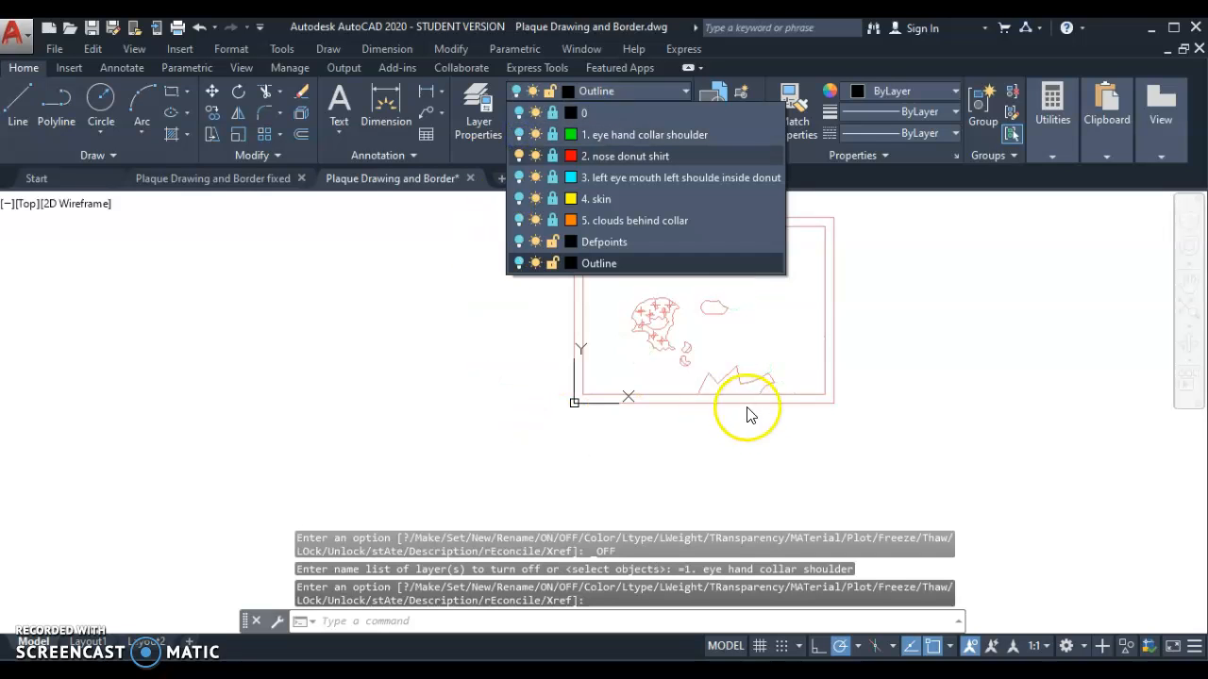
pyautogui.click(886, 331)
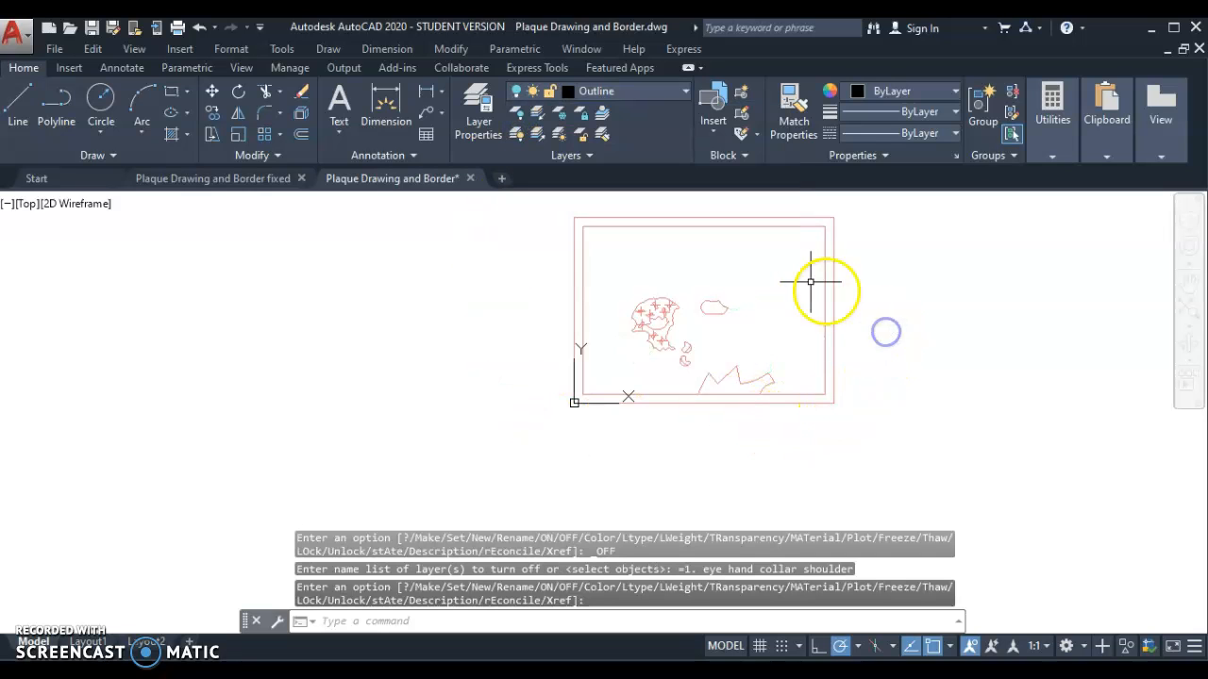
# - Draw a center-diameter circle with a diameter of 3/16 in the empty area up and to the left of the donut
pyautogui.scroll(4, 783, 245)
pyautogui.scroll(-2, 726, 307)
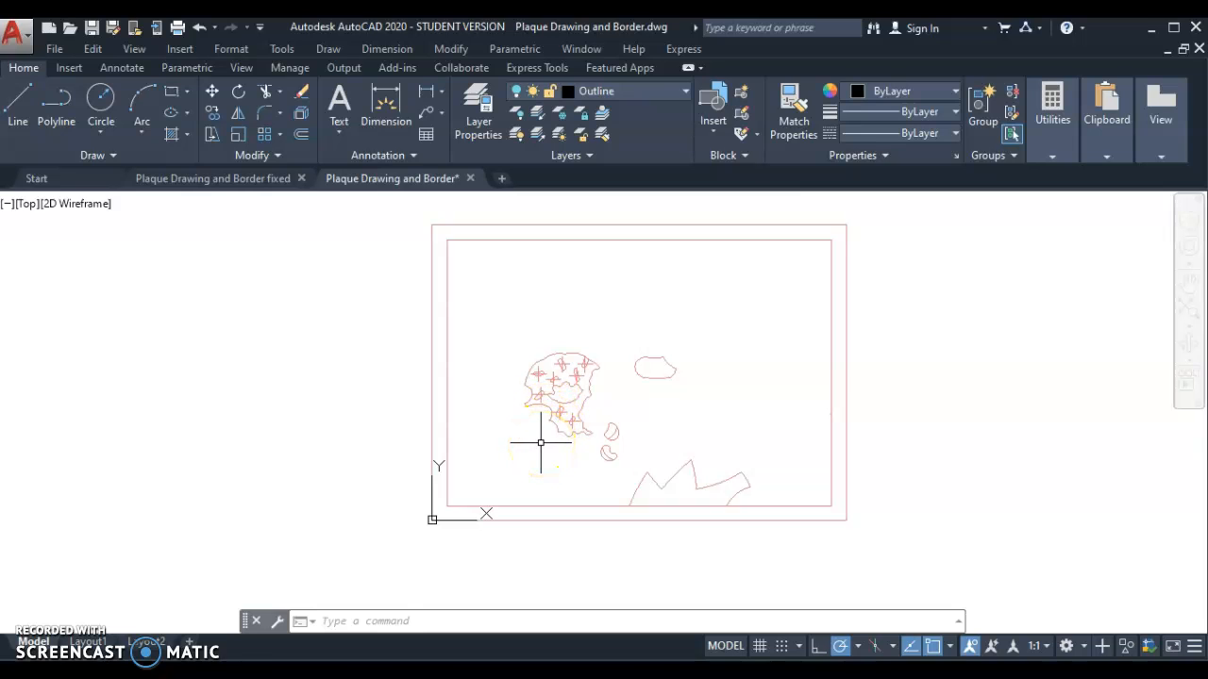
pyautogui.scroll(4, 587, 373)
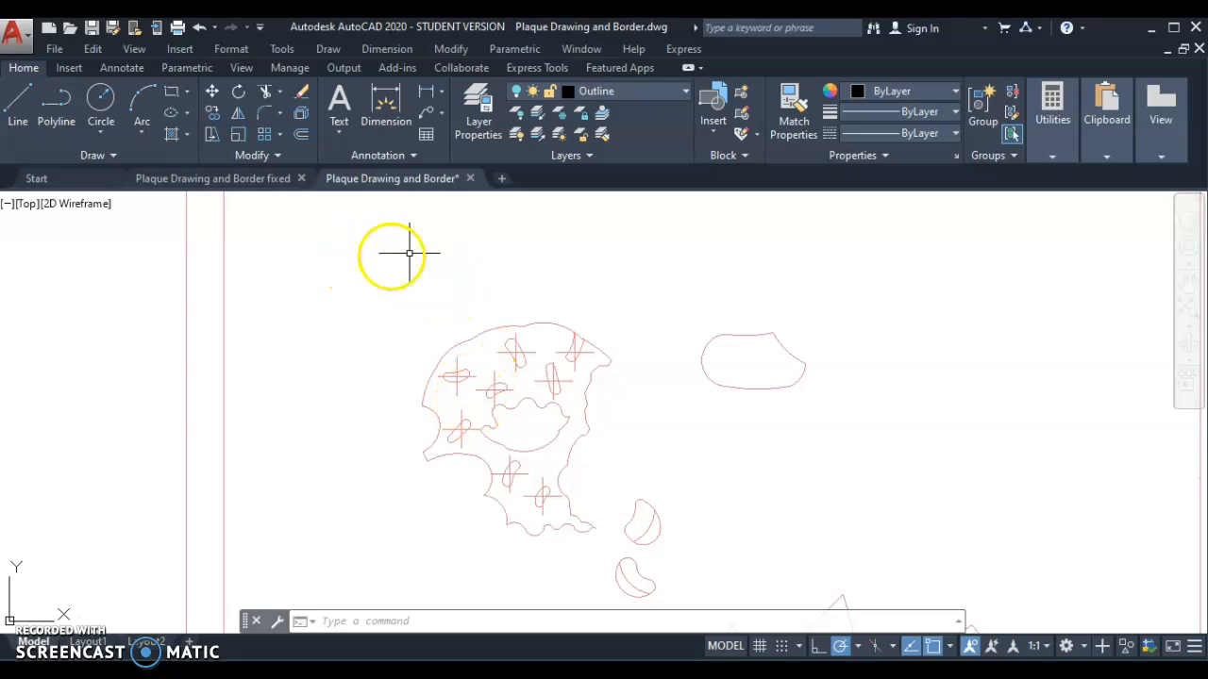
pyautogui.click(325, 52)
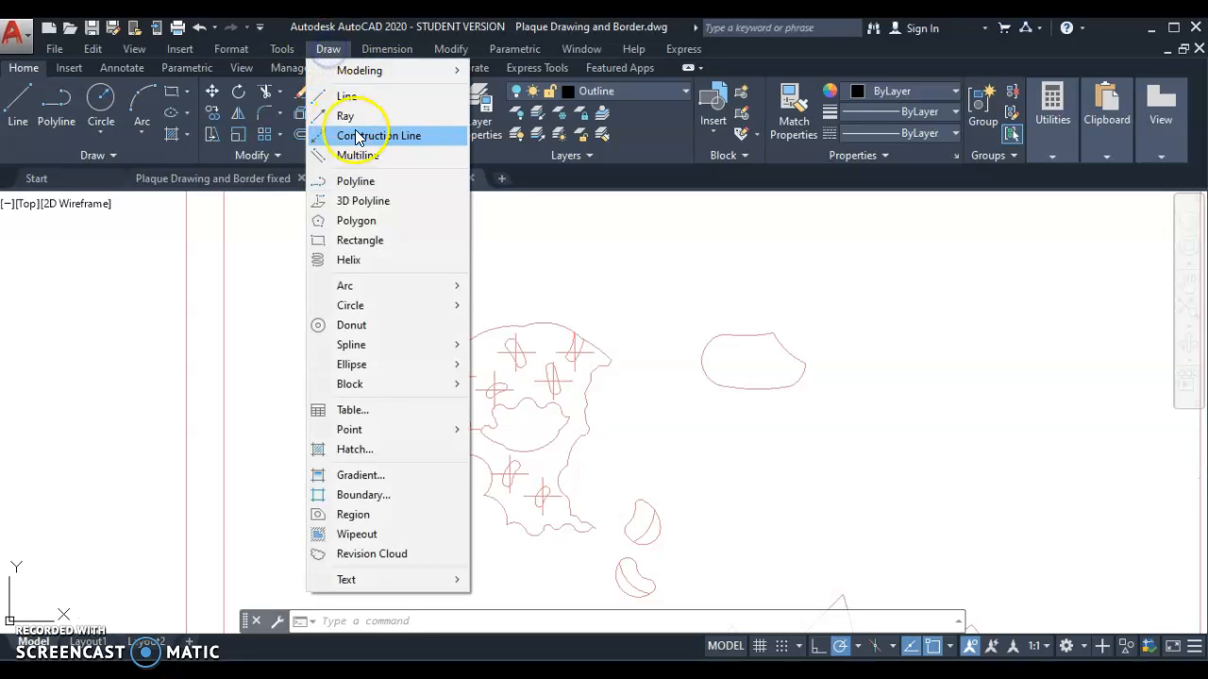
pyautogui.moveTo(369, 305)
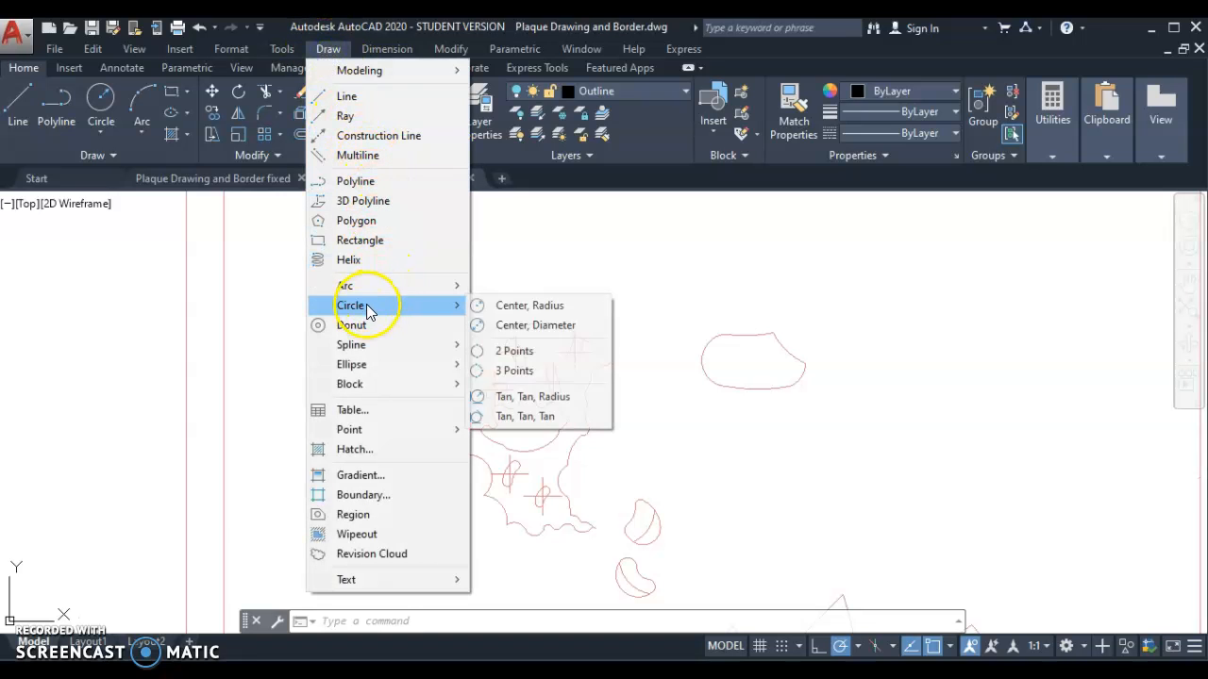
pyautogui.click(530, 326)
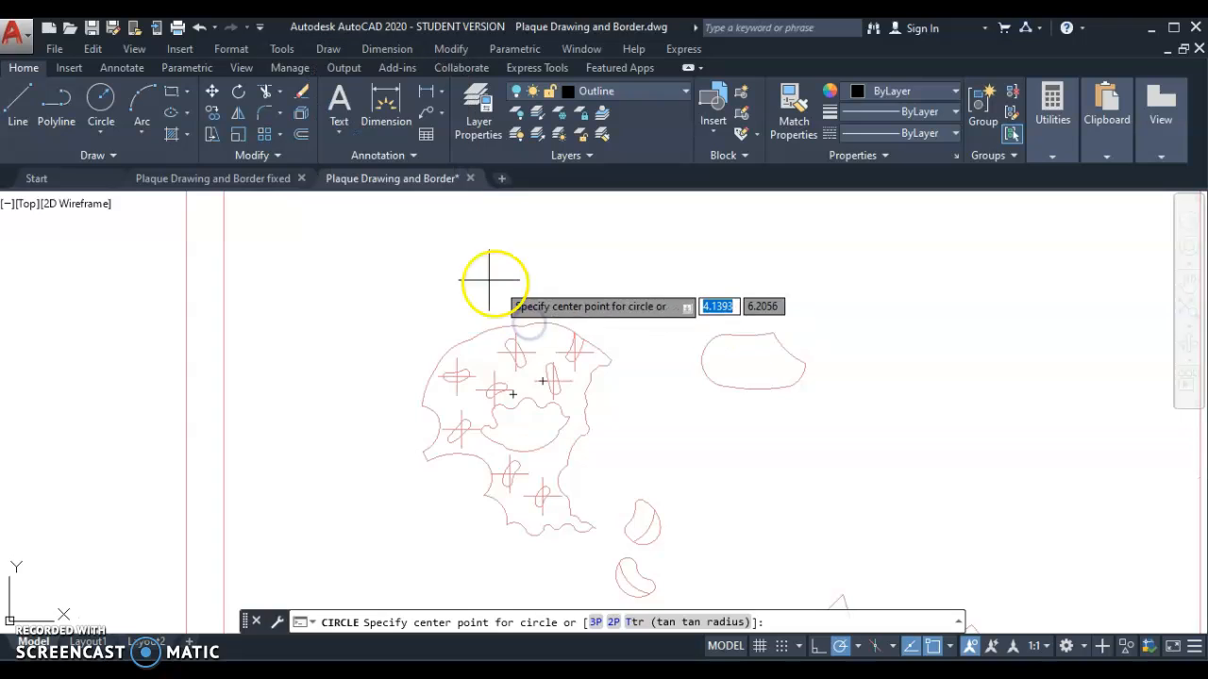
pyautogui.click(388, 304)
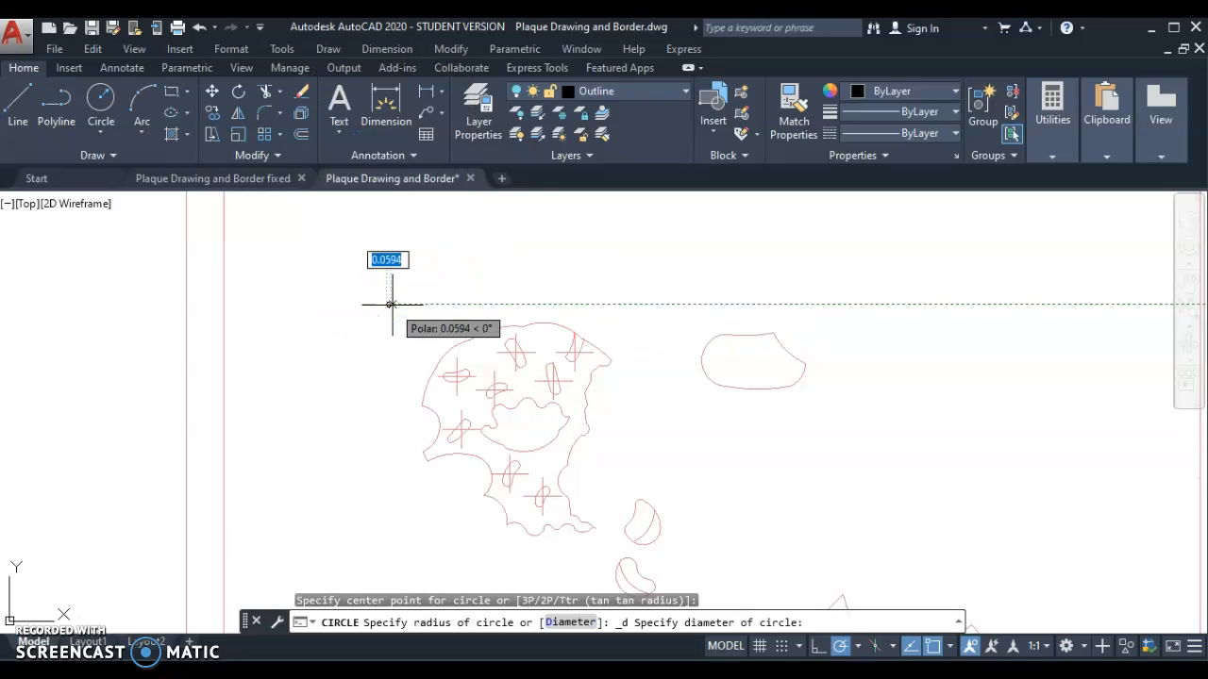
pyautogui.write('3')
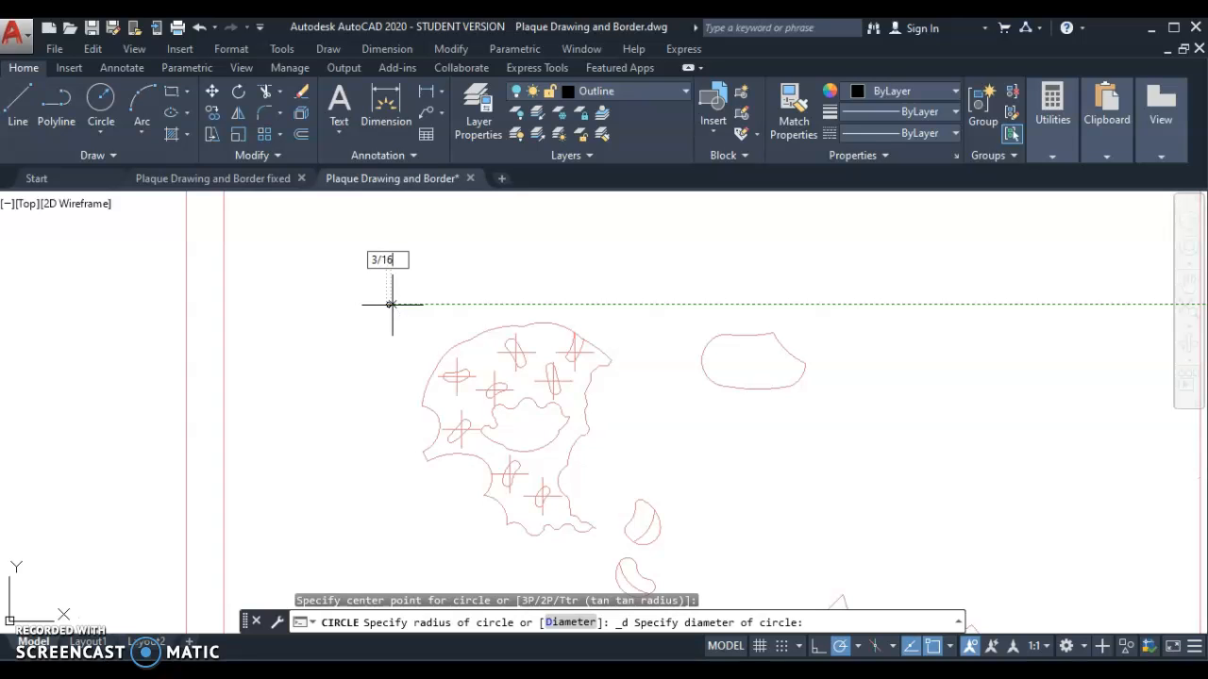
pyautogui.write('/16')
pyautogui.press('Return')
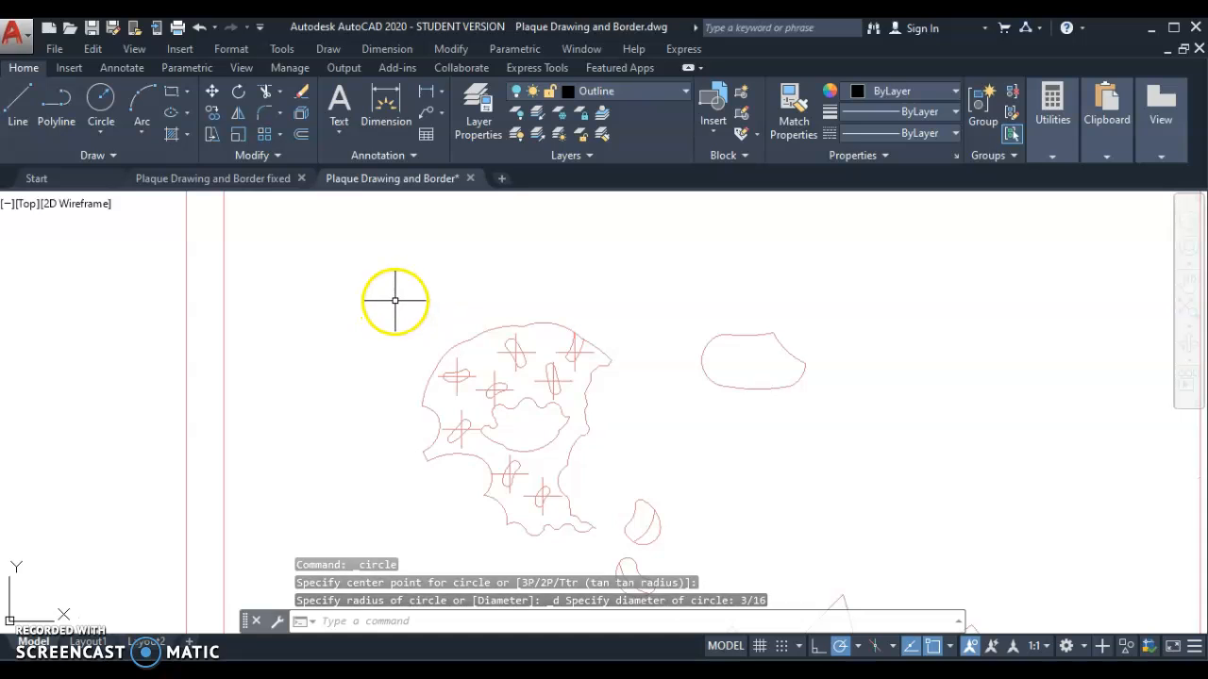
# - Measure the length of the outer border's top edge from corner to corner
pyautogui.scroll(3, 387, 302)
pyautogui.scroll(-5, 384, 302)
pyautogui.scroll(-4, 382, 305)
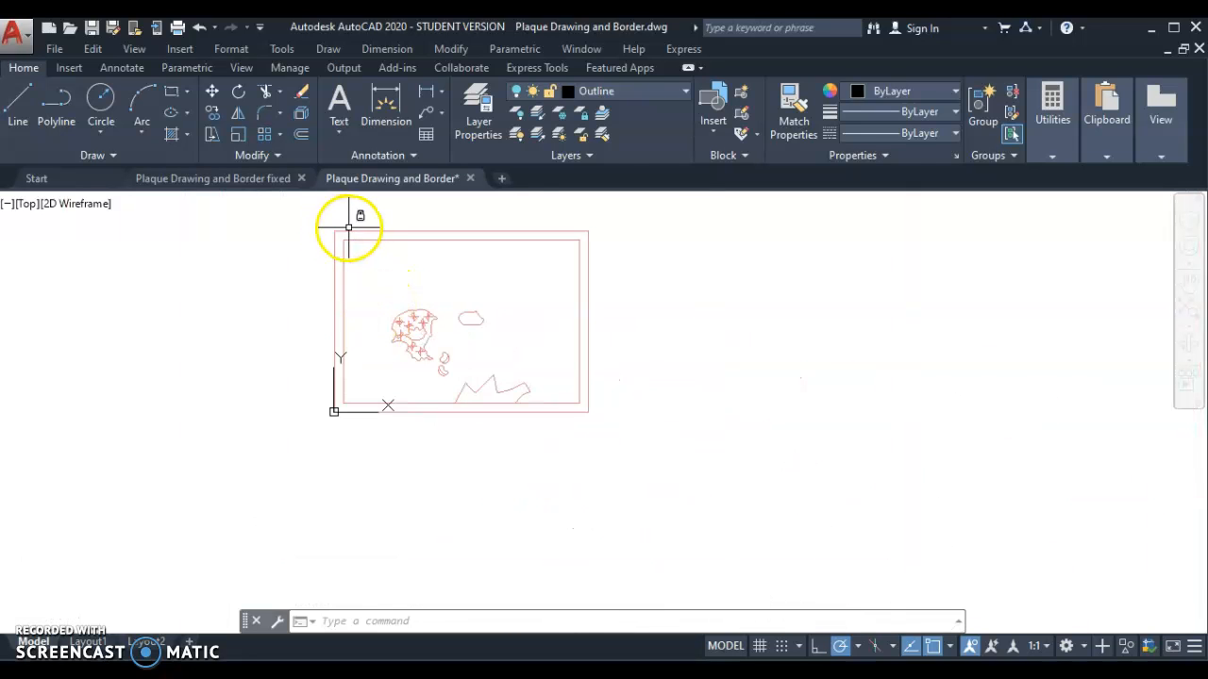
pyautogui.press('Escape')
pyautogui.press('Escape')
pyautogui.press('Escape')
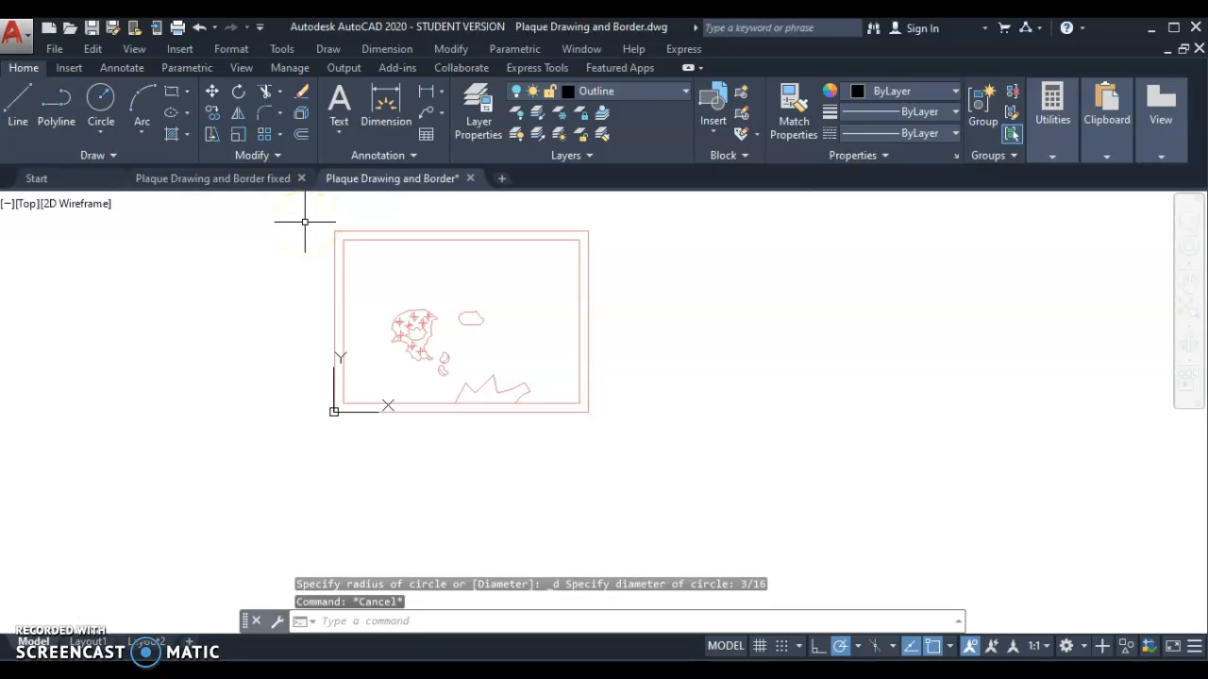
pyautogui.click(283, 50)
pyautogui.moveTo(329, 215)
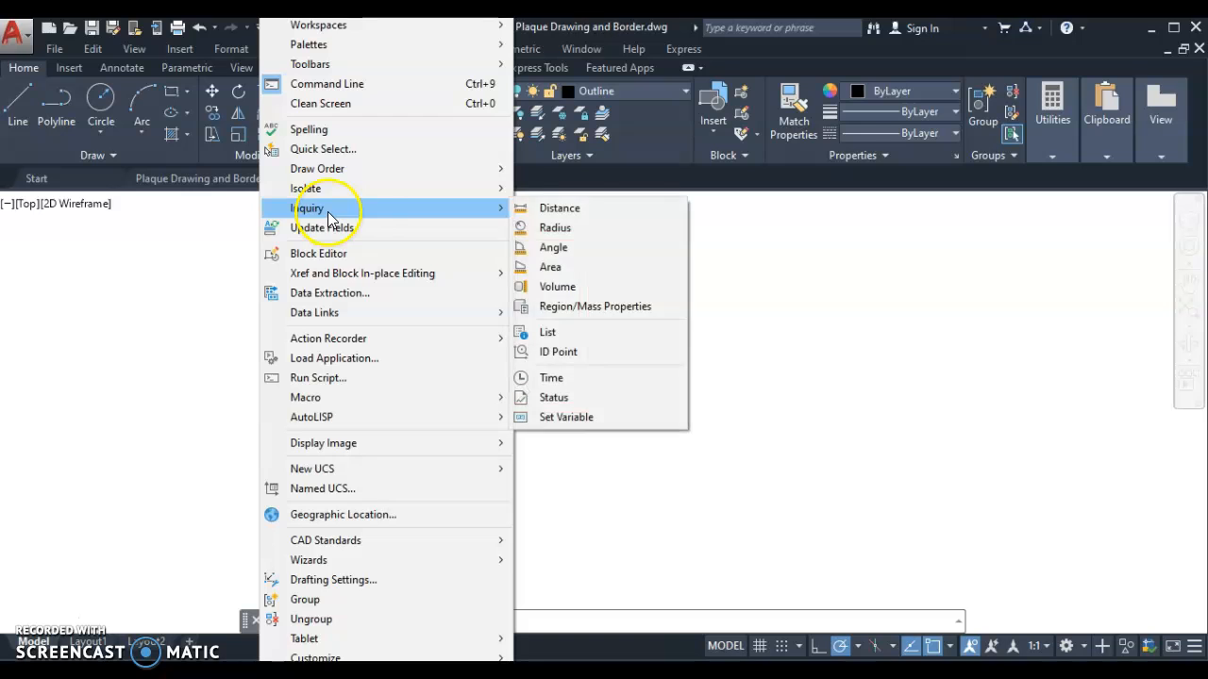
pyautogui.click(559, 207)
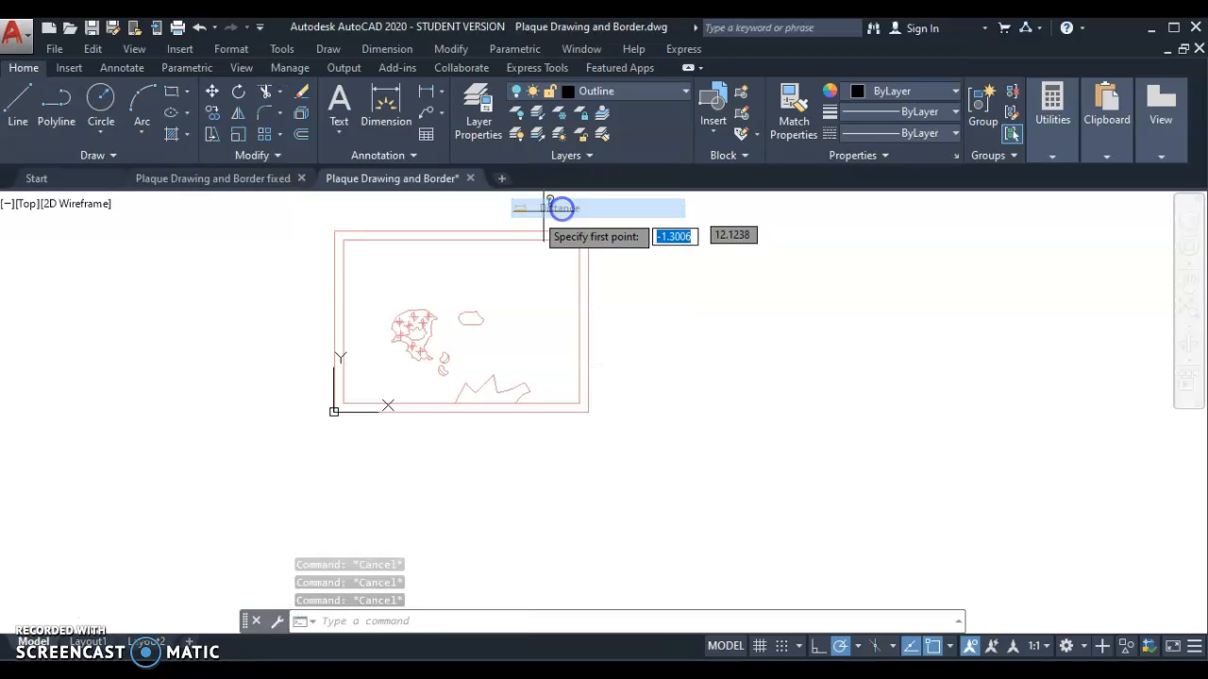
pyautogui.click(333, 229)
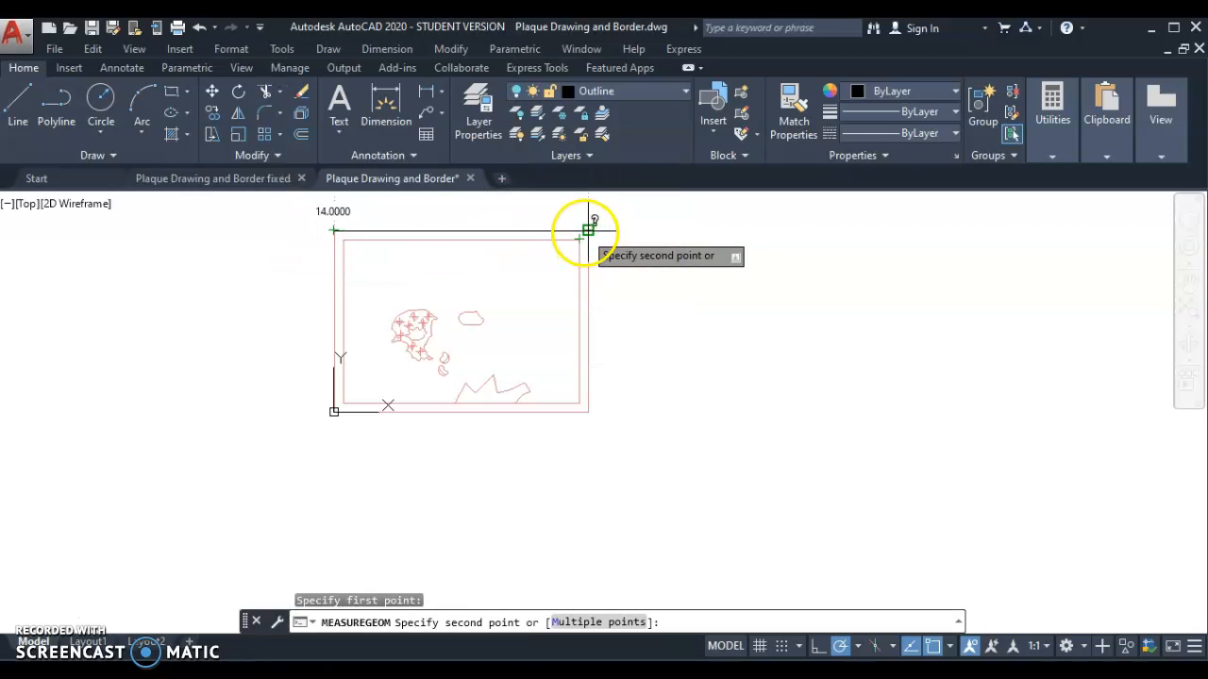
pyautogui.click(588, 231)
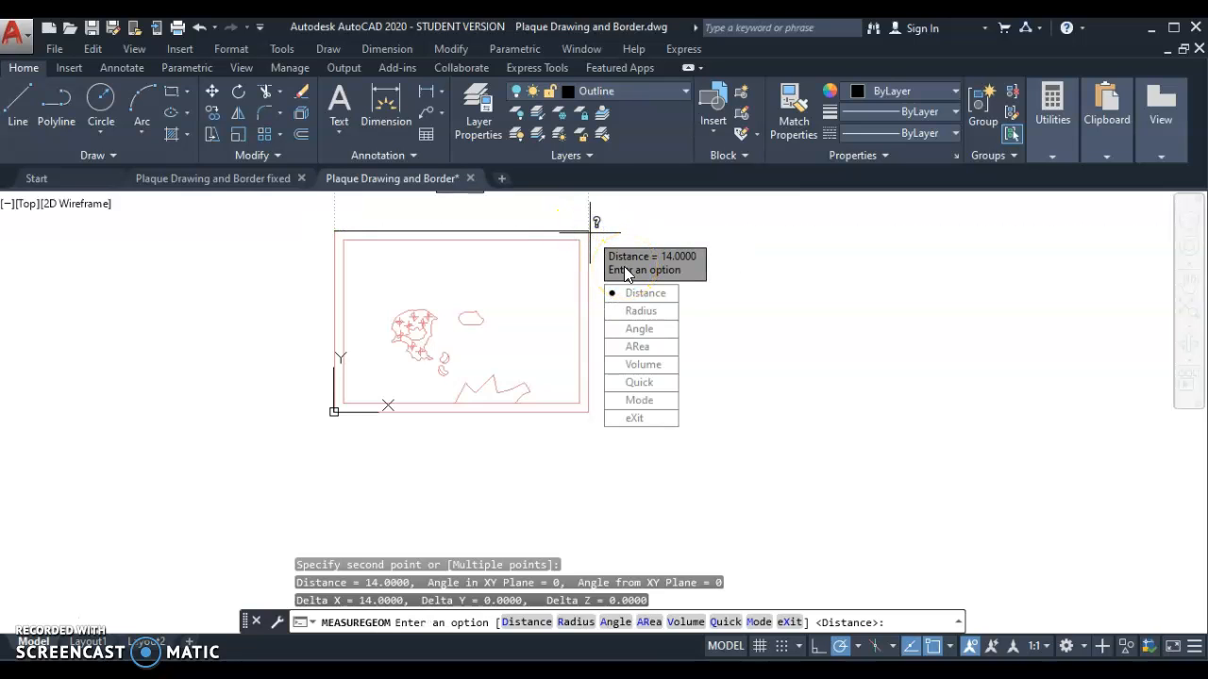
pyautogui.press('Escape')
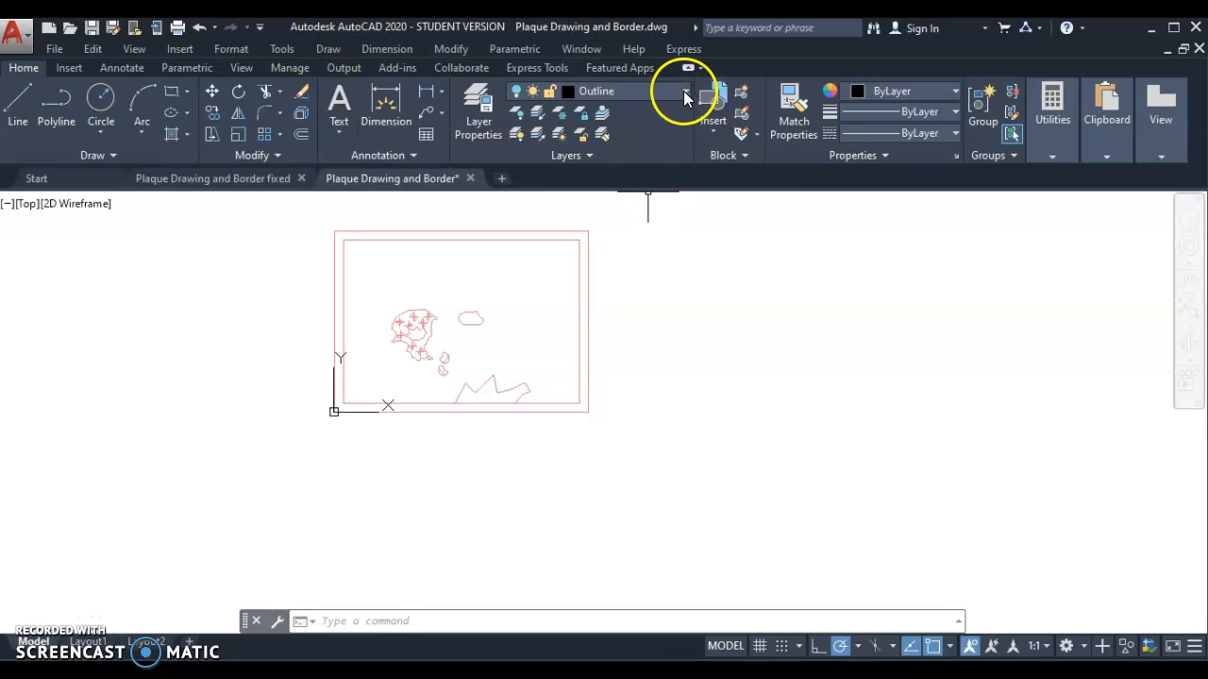
# - Turn the current Outline layer back on alongside layer "2. nose donut shirt"
pyautogui.click(515, 92)
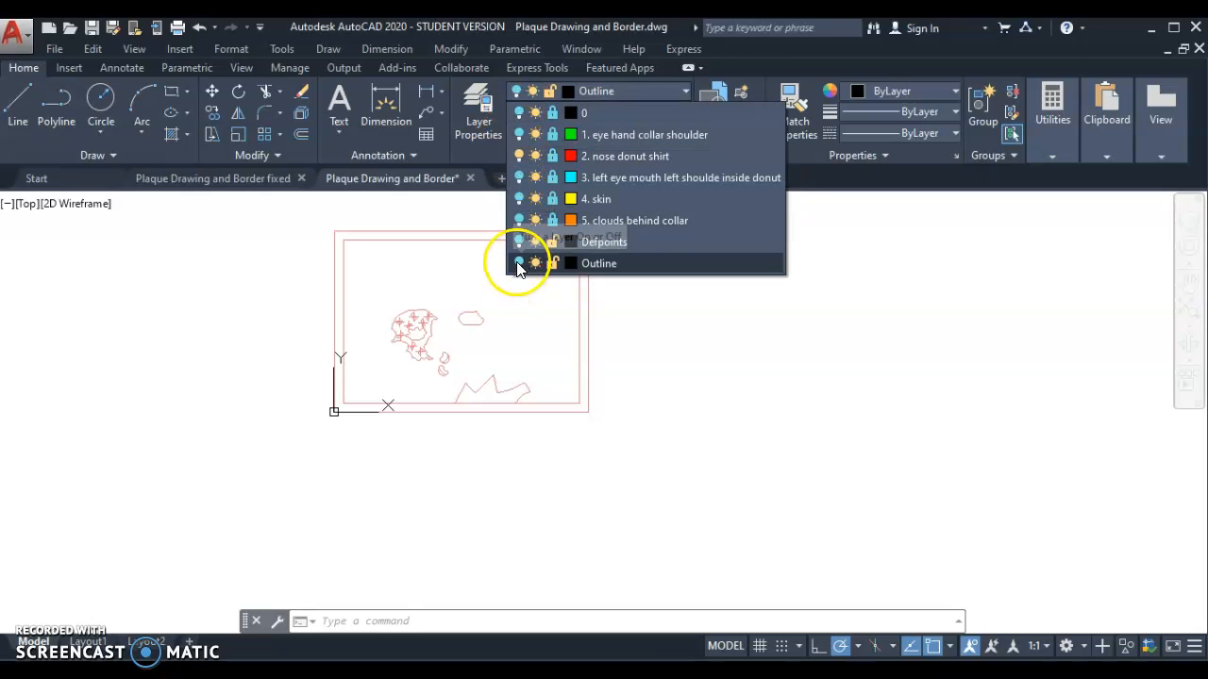
pyautogui.click(517, 263)
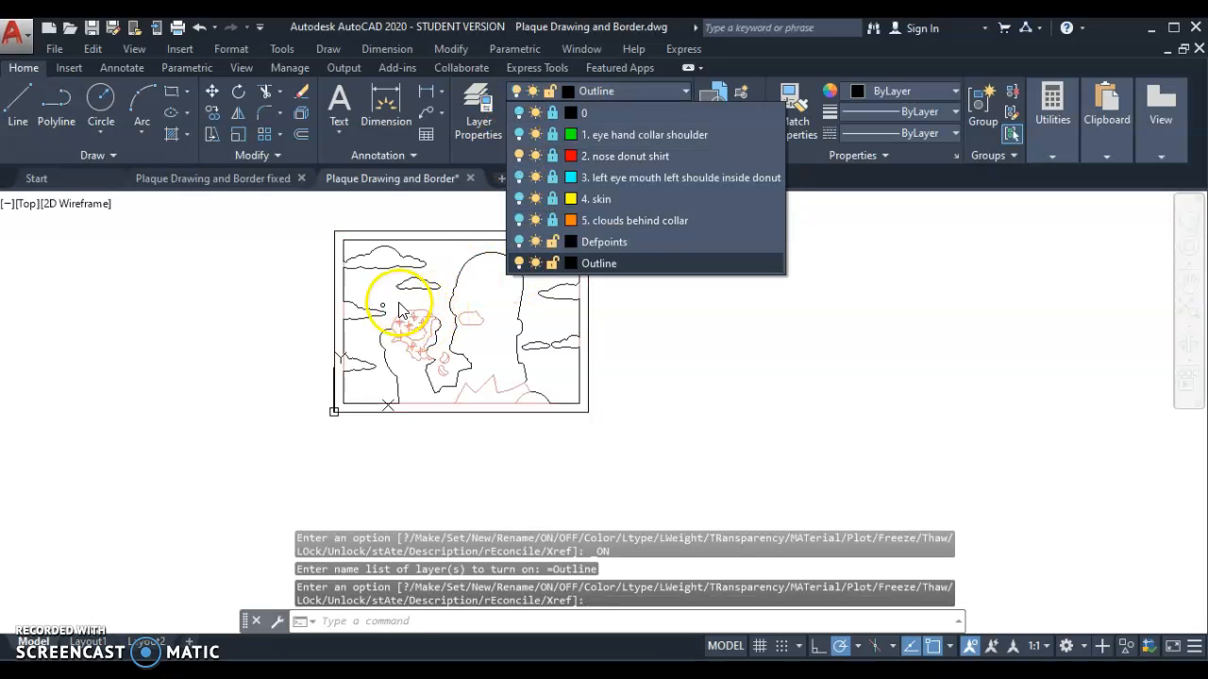
pyautogui.scroll(4, 381, 319)
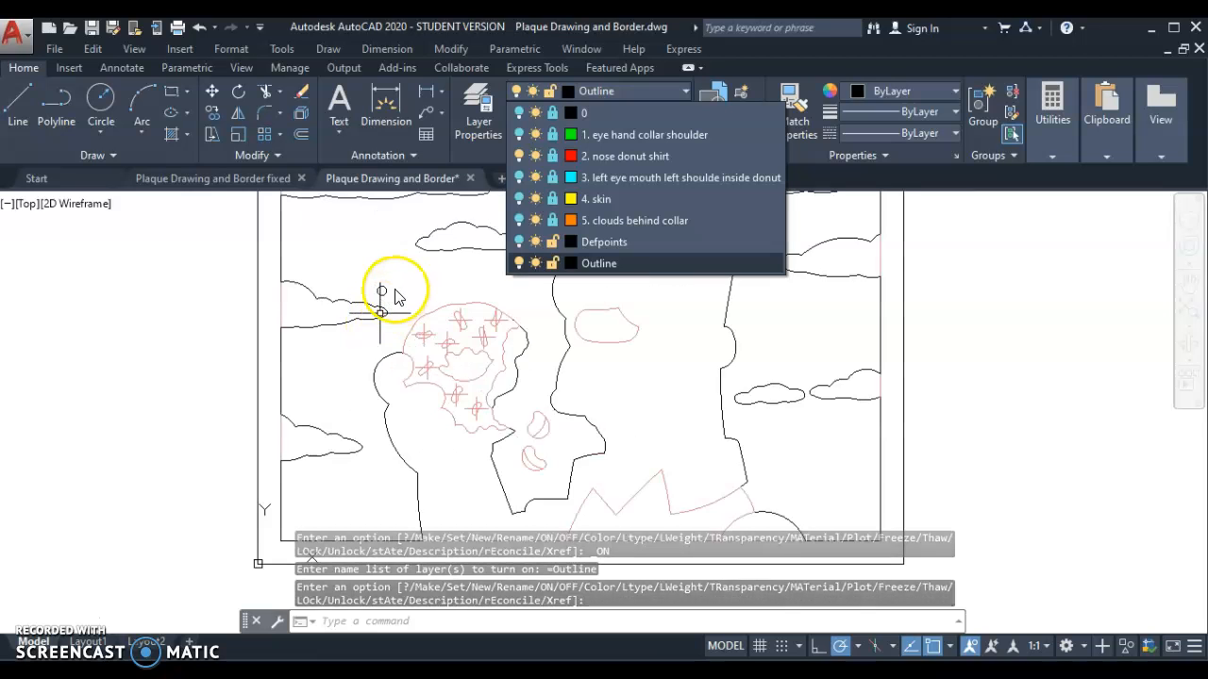
# - Erase the small 3/16-diameter circle up and to the left of the donut
pyautogui.click(382, 292)
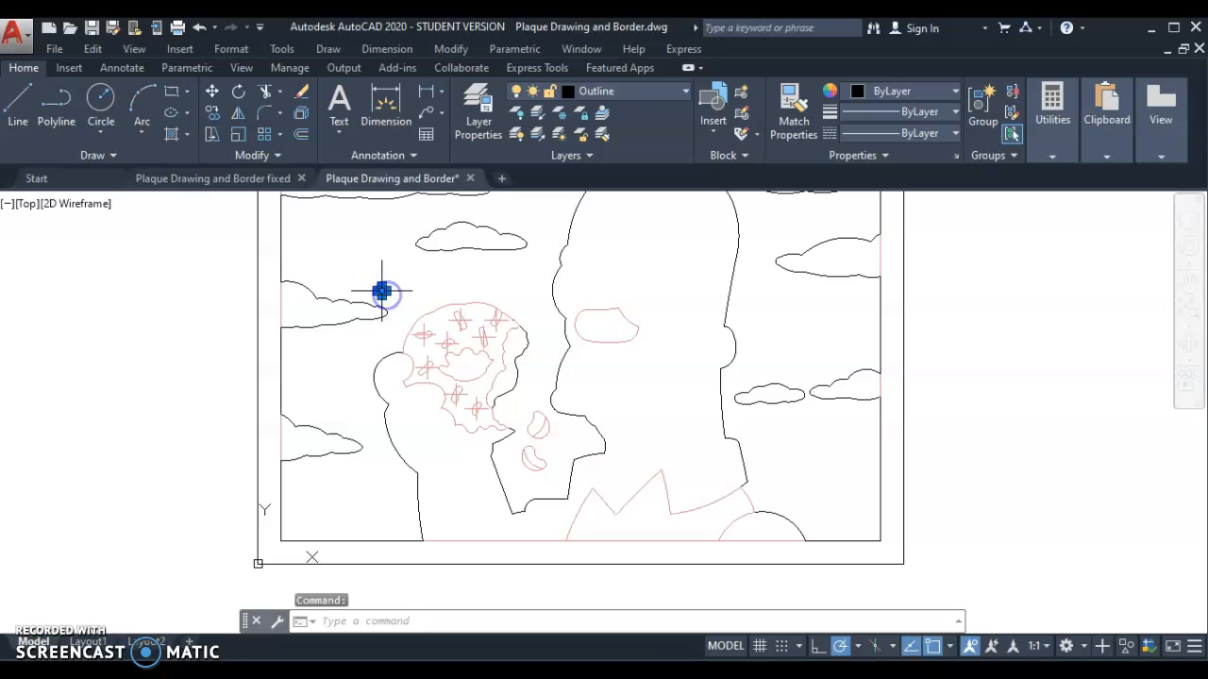
pyautogui.click(382, 292)
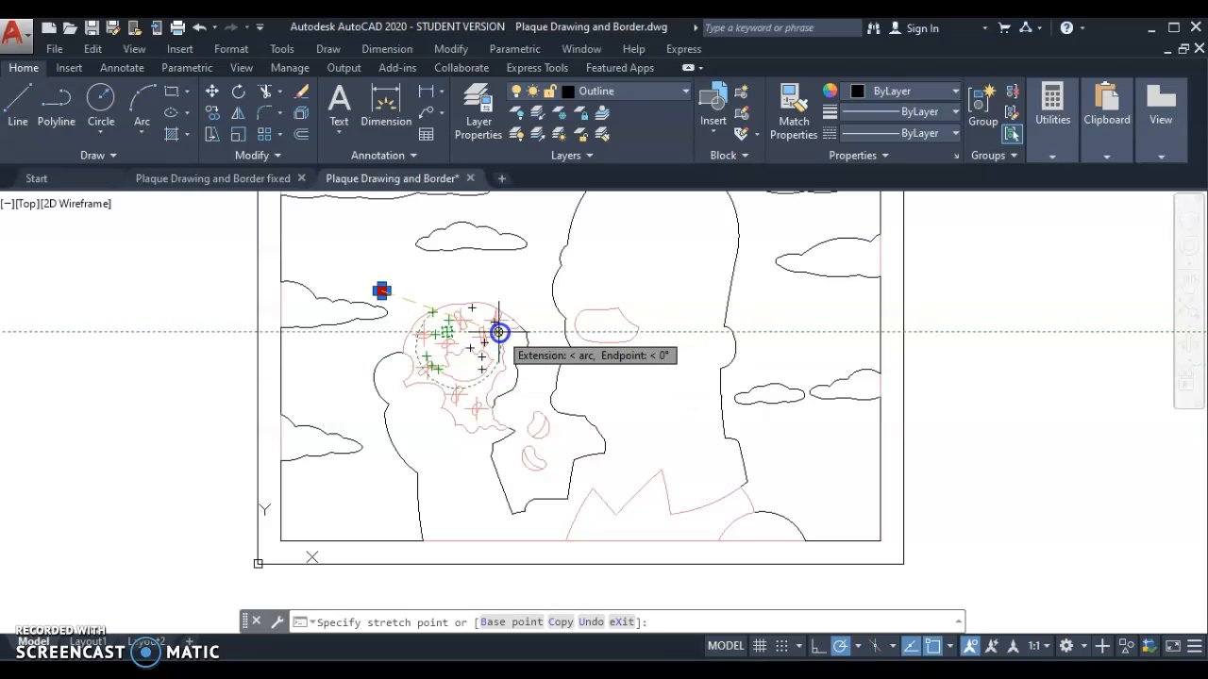
pyautogui.click(426, 291)
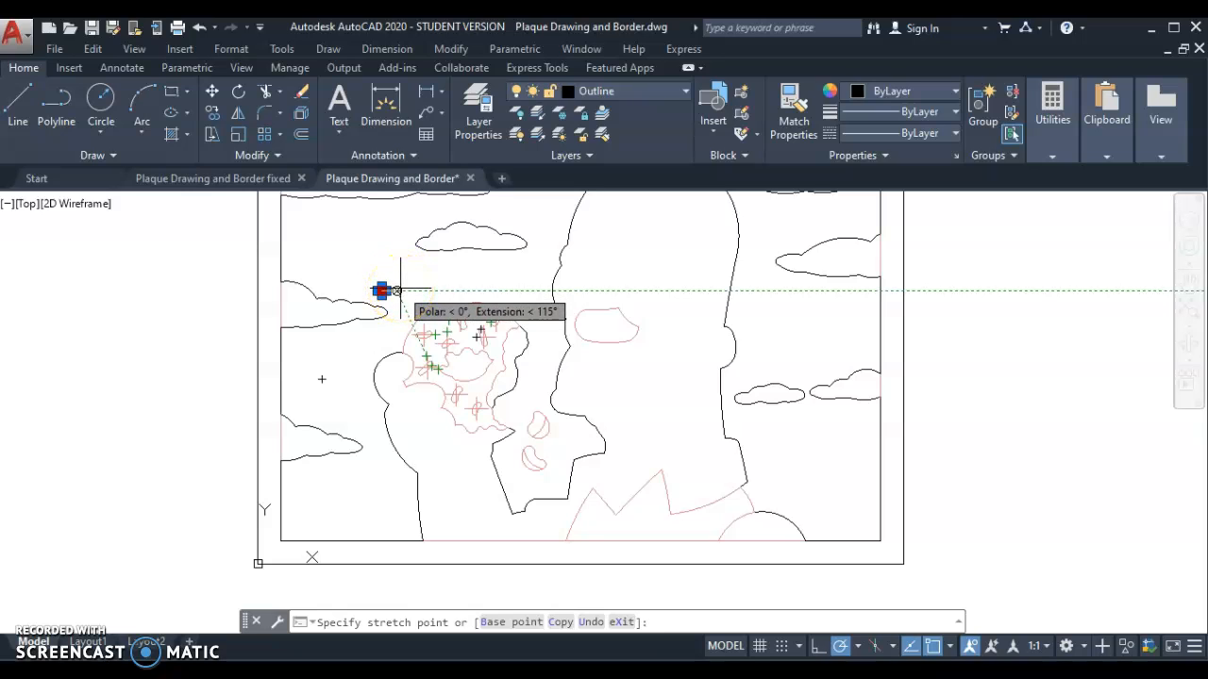
pyautogui.press('Delete')
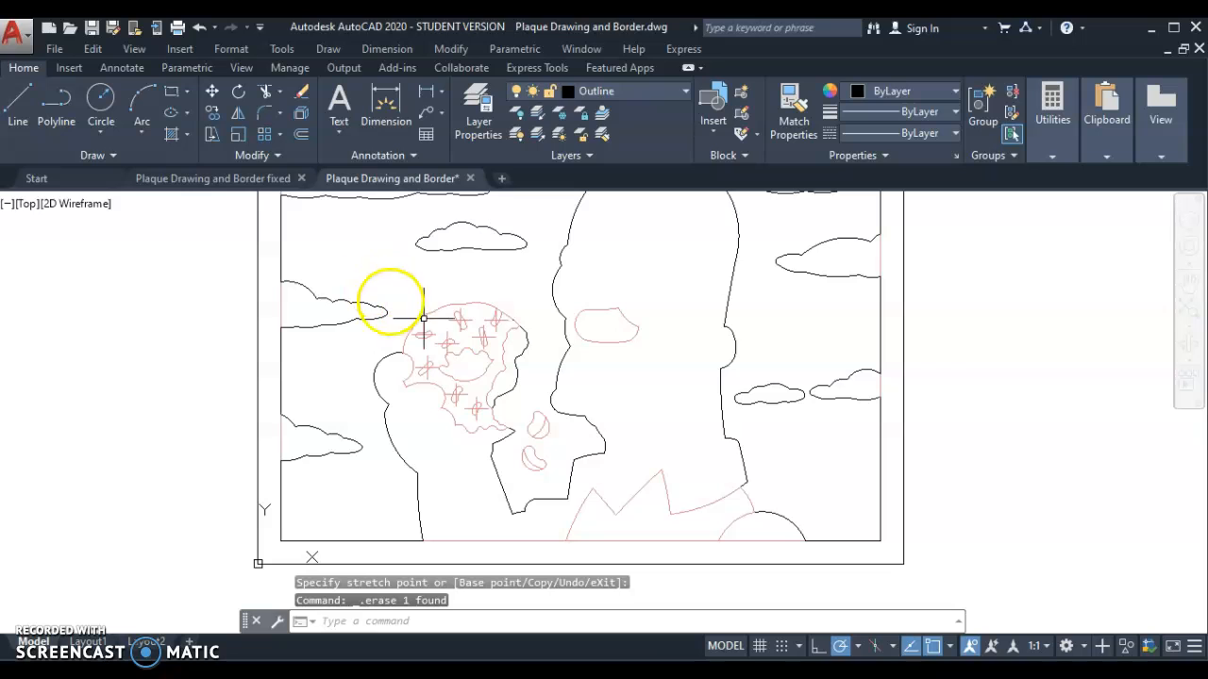
# - Turn off the current Outline layer so only layer "2. nose donut shirt" is displayed
pyautogui.click(684, 95)
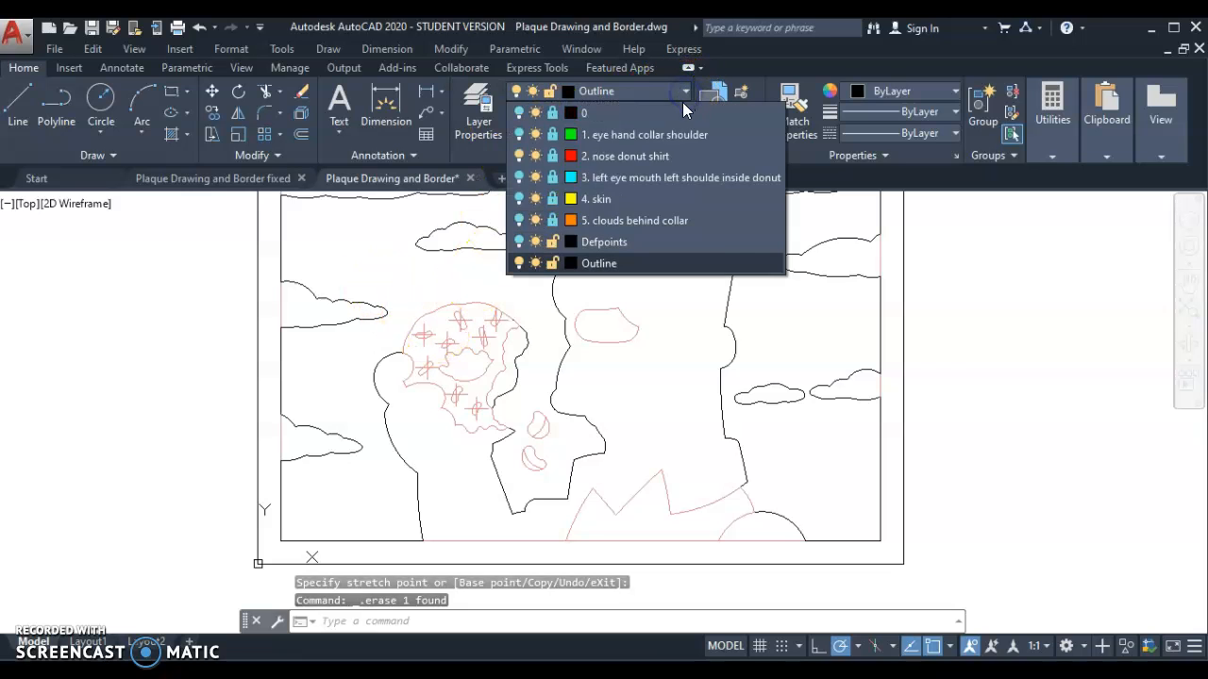
pyautogui.click(518, 263)
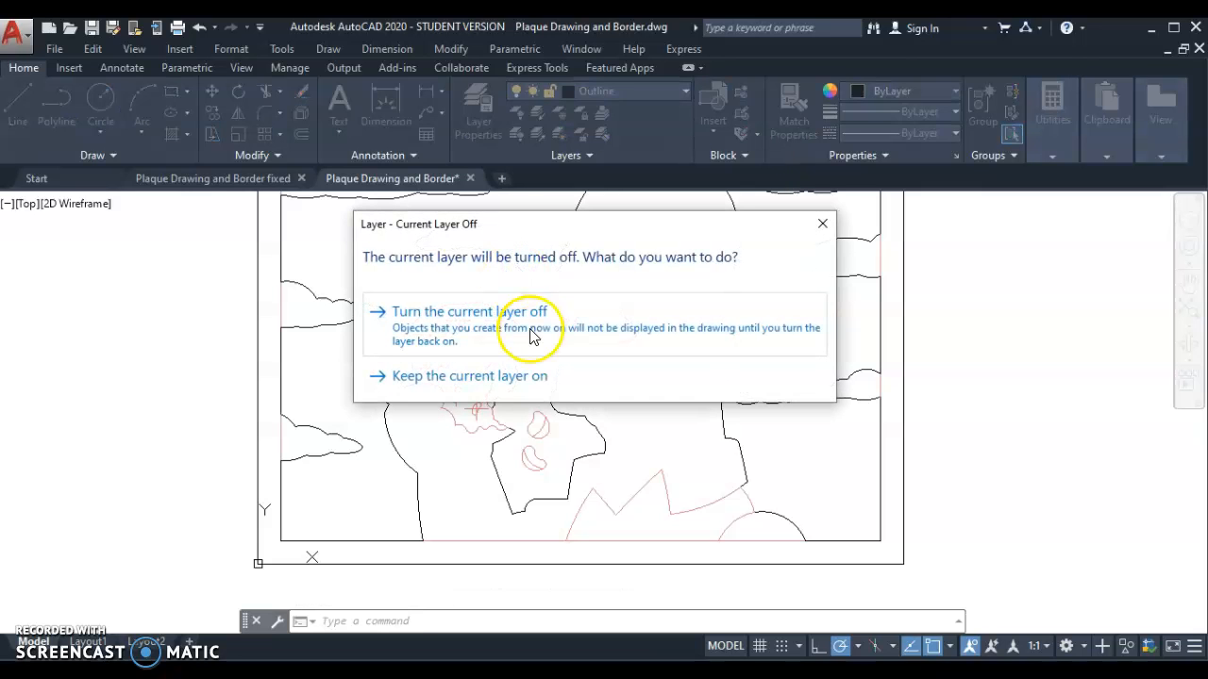
pyautogui.click(464, 336)
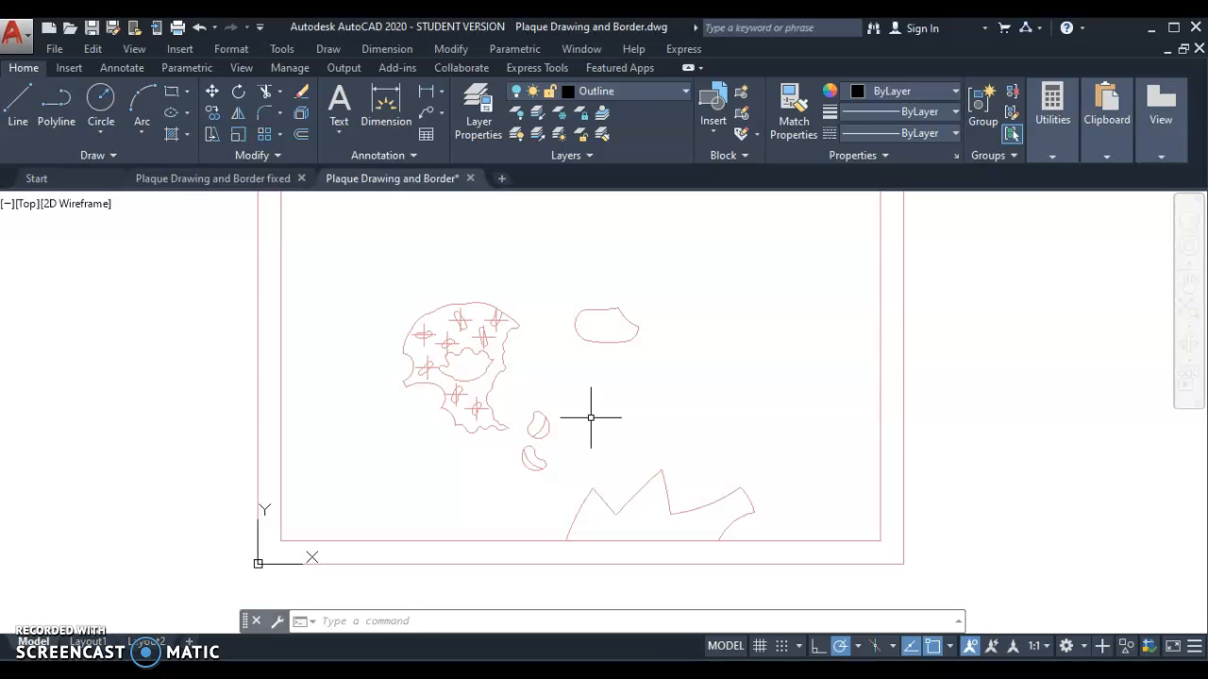
# - Turn on layer "3. left eye mouth left shoulde inside donut", turn off layer "2. nose donut shirt", and inspect the displayed shapes
pyautogui.click(684, 89)
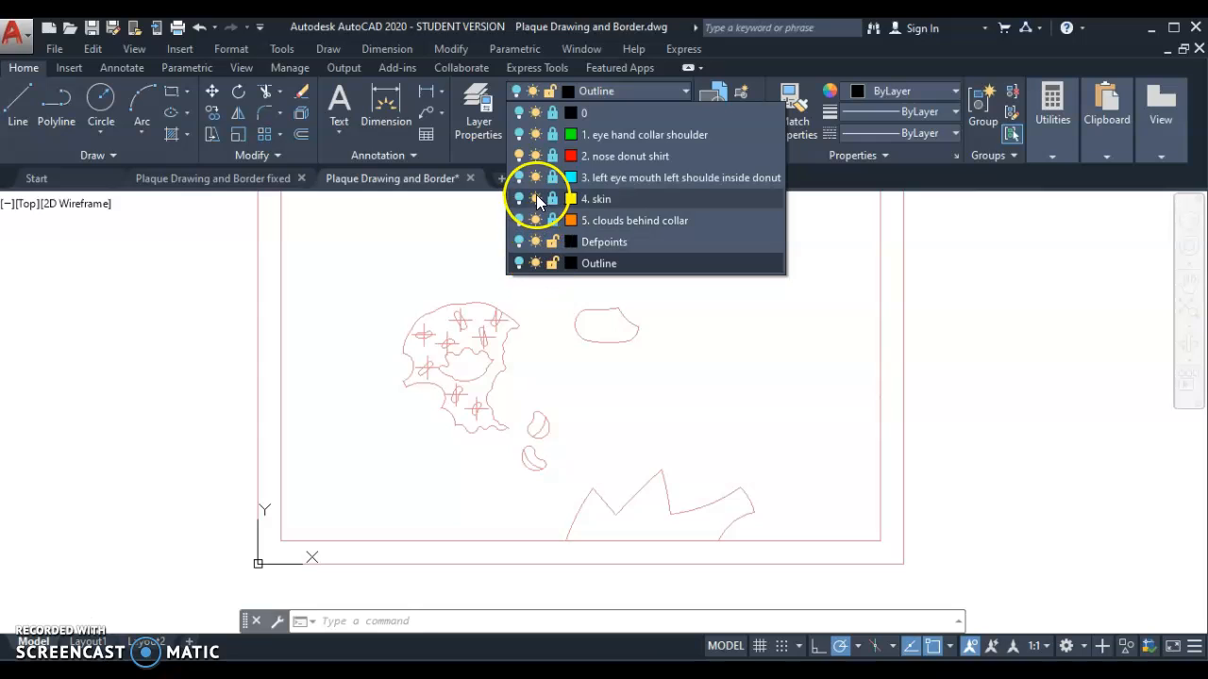
pyautogui.click(519, 177)
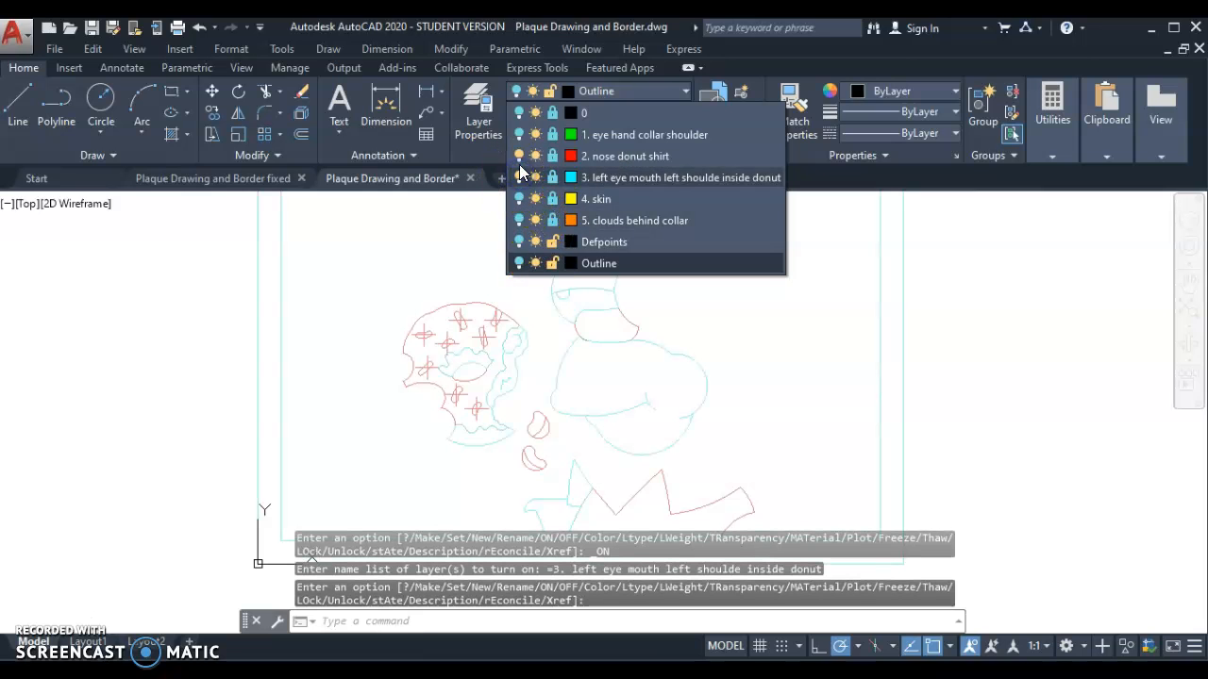
pyautogui.click(518, 156)
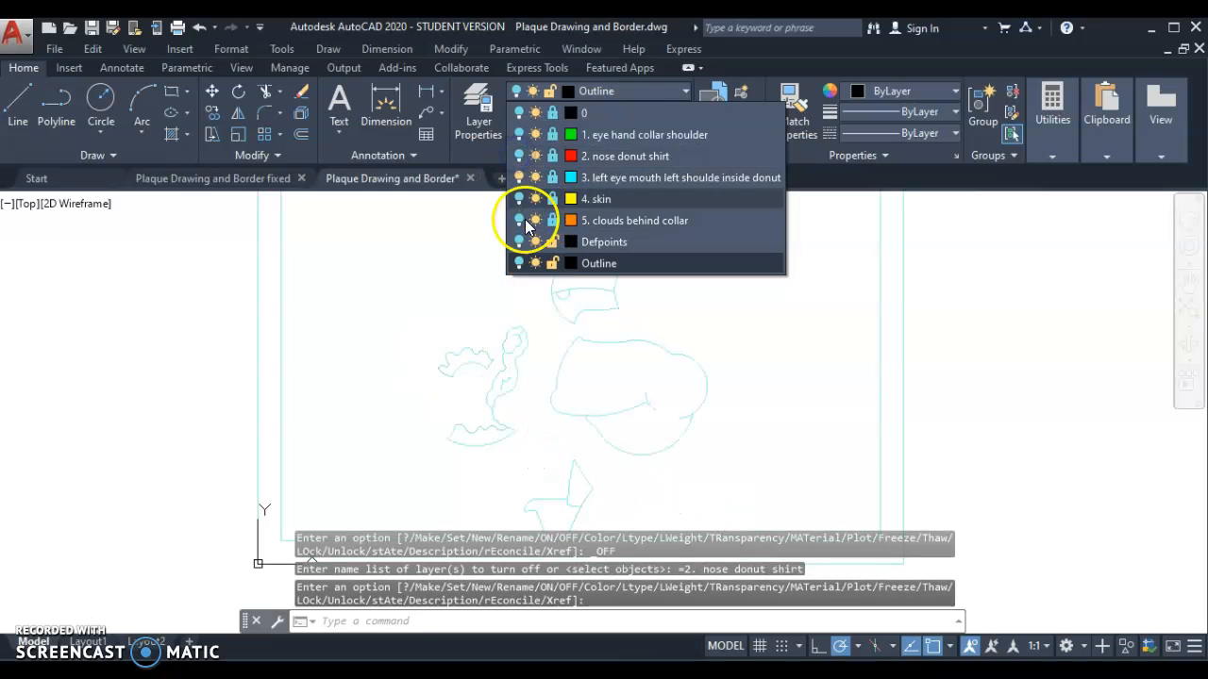
pyautogui.click(764, 319)
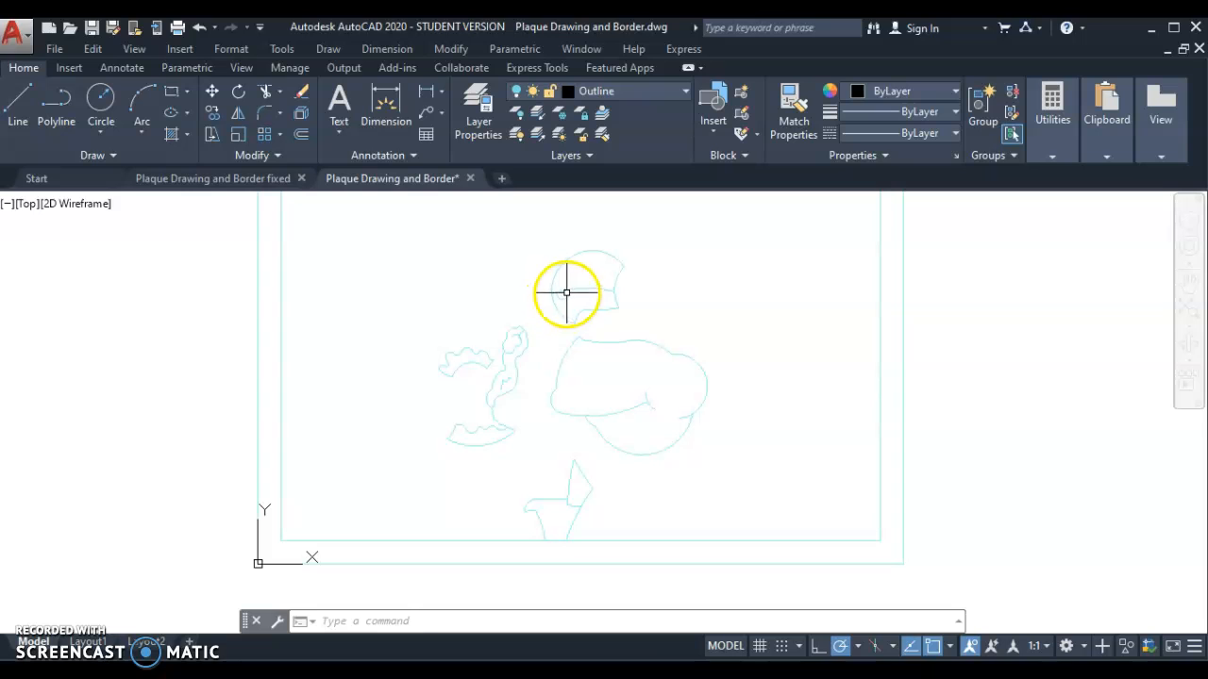
pyautogui.scroll(3, 511, 378)
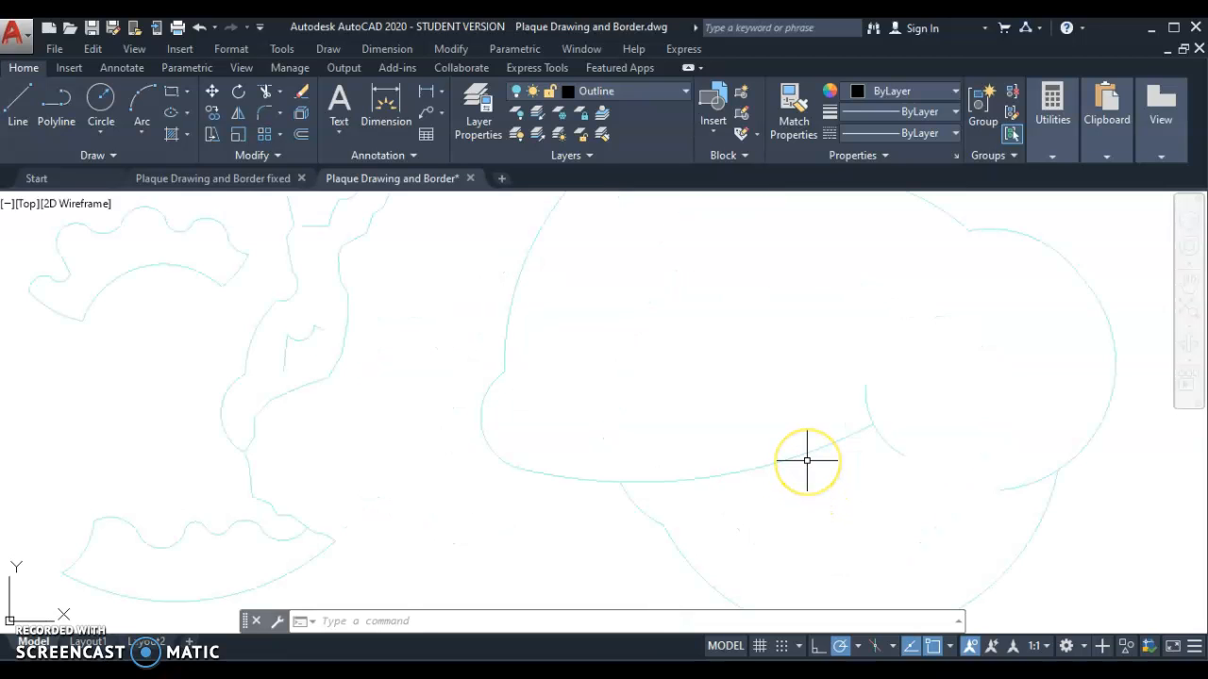
pyautogui.scroll(-4, 806, 460)
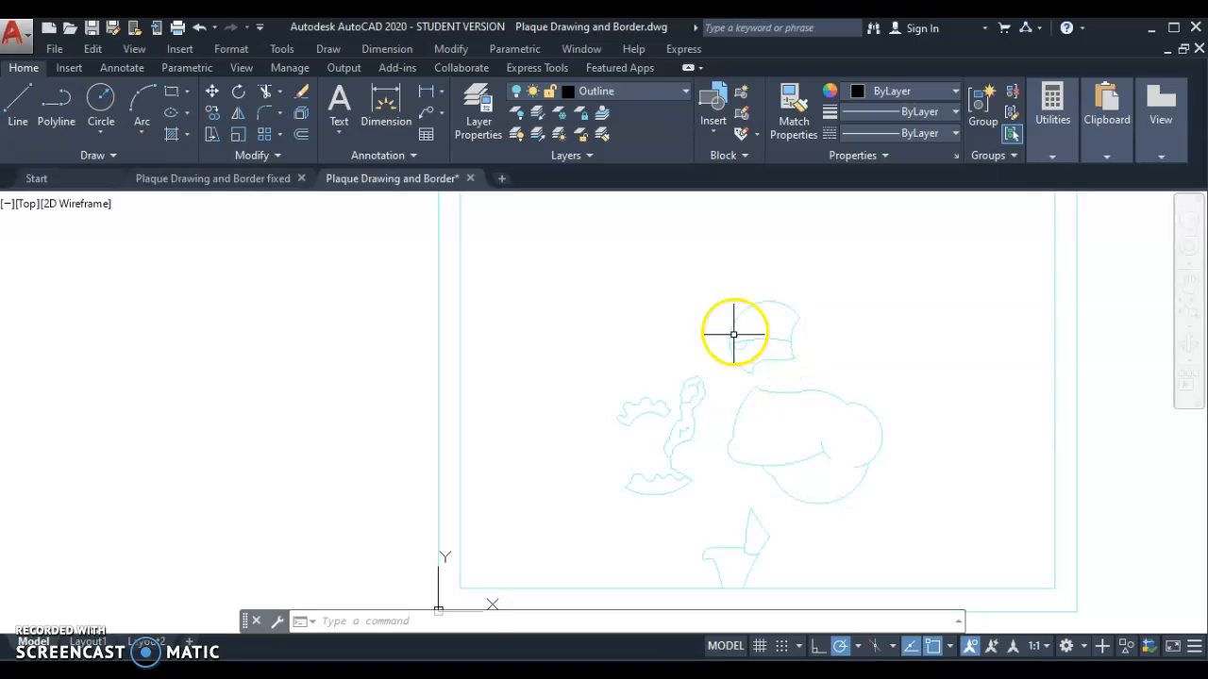
pyautogui.scroll(-2, 711, 374)
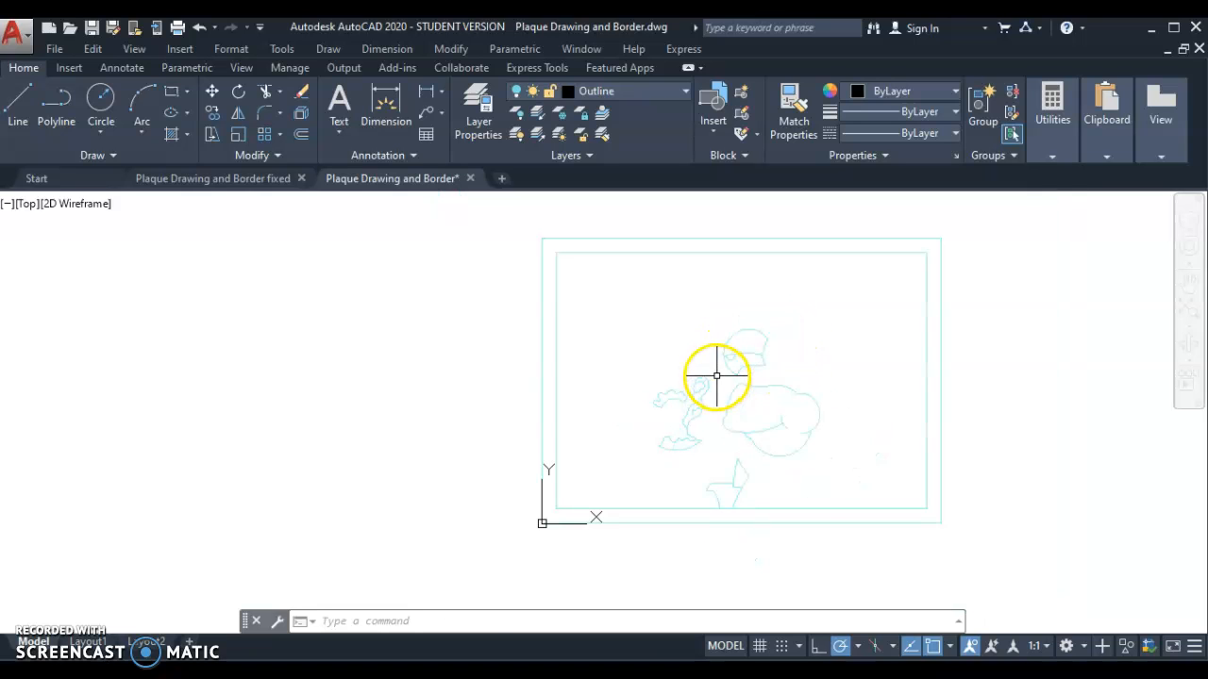